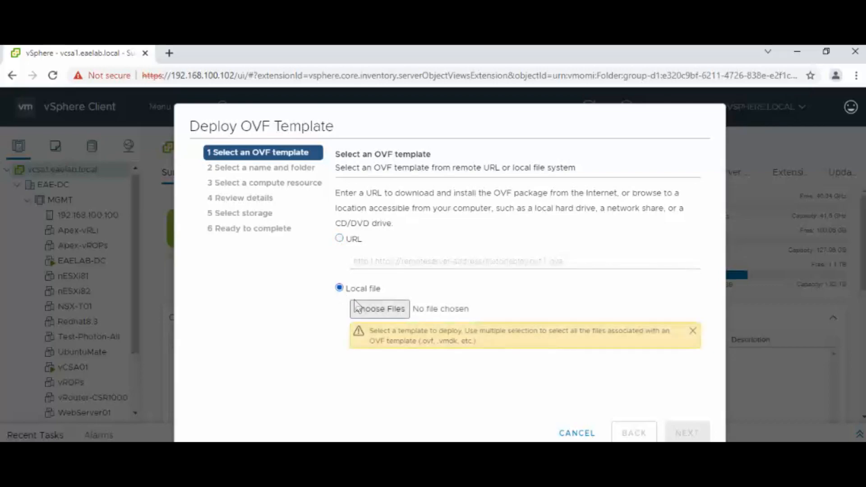
- Choose the vRealize Operations Manager Appliance 8.6.0 OVA on the Desktop as the local template file
{"action": "left_click", "coordinate": [367, 310]}
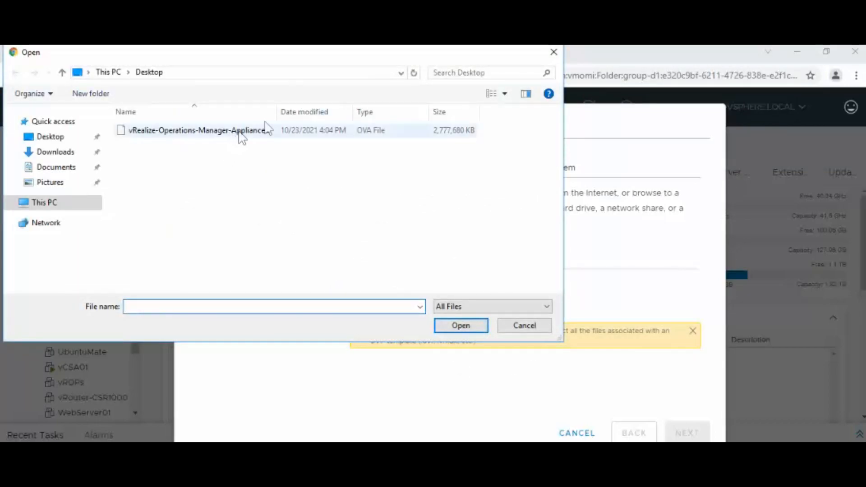
{"action": "left_click_drag", "start_coordinate": [277, 112], "coordinate": [347, 115]}
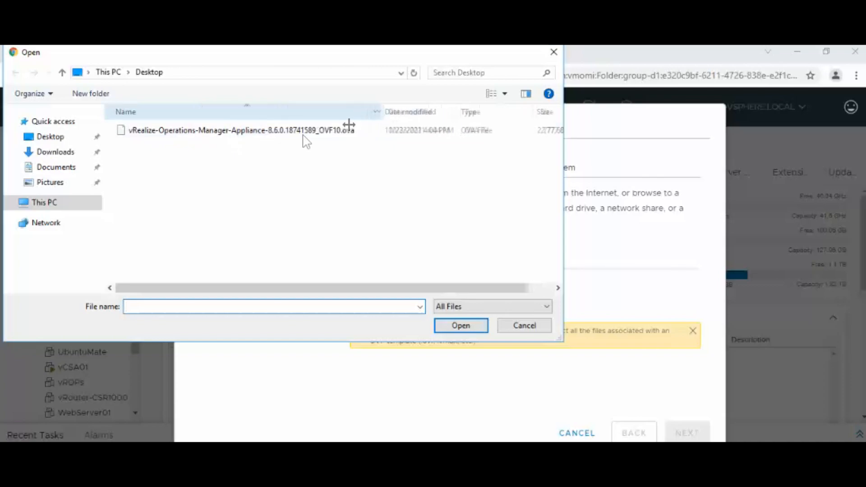
{"action": "double_click", "coordinate": [274, 132]}
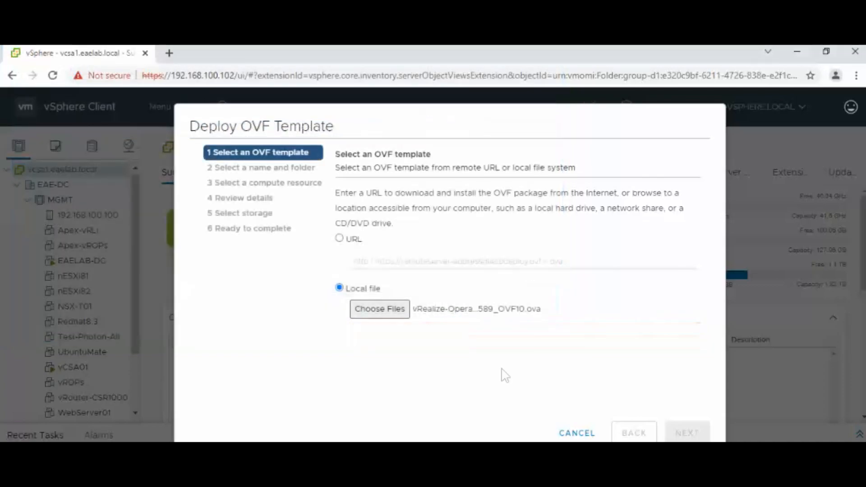
- Replace the VM name with a short custom vROps name and deploy to host 192.168.100.100
{"action": "left_click", "coordinate": [678, 432]}
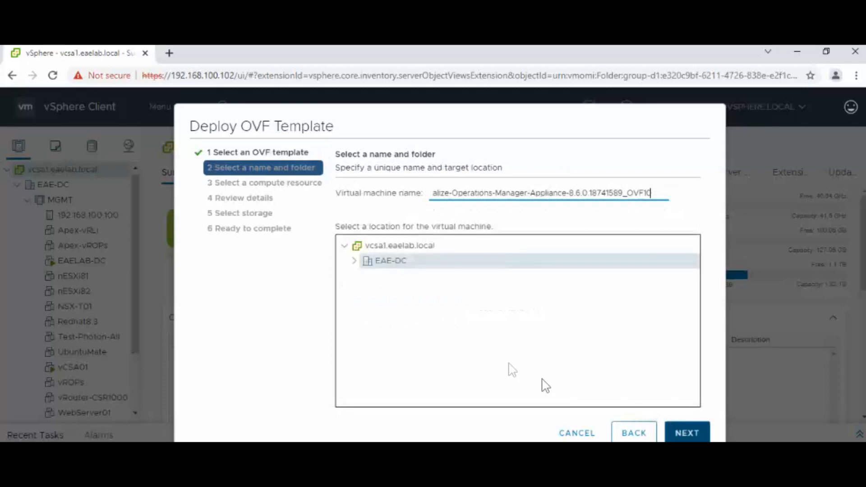
{"action": "triple_click", "coordinate": [478, 194]}
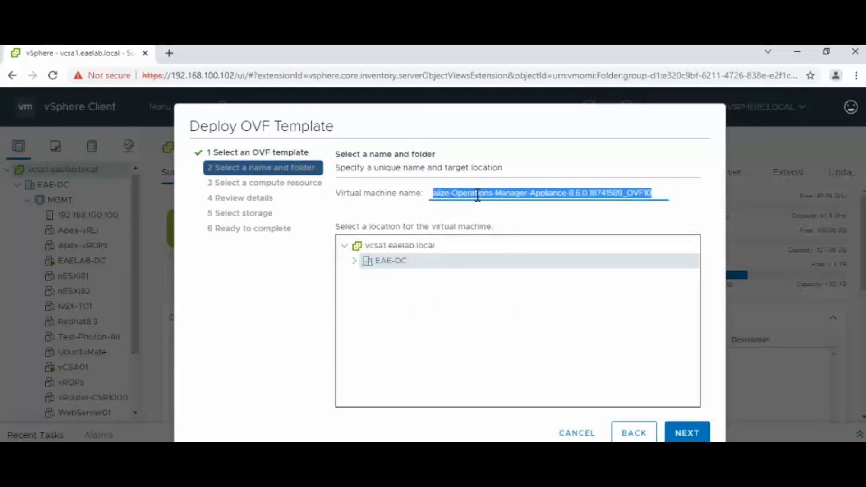
{"action": "type", "text": "AzizvROPs"}
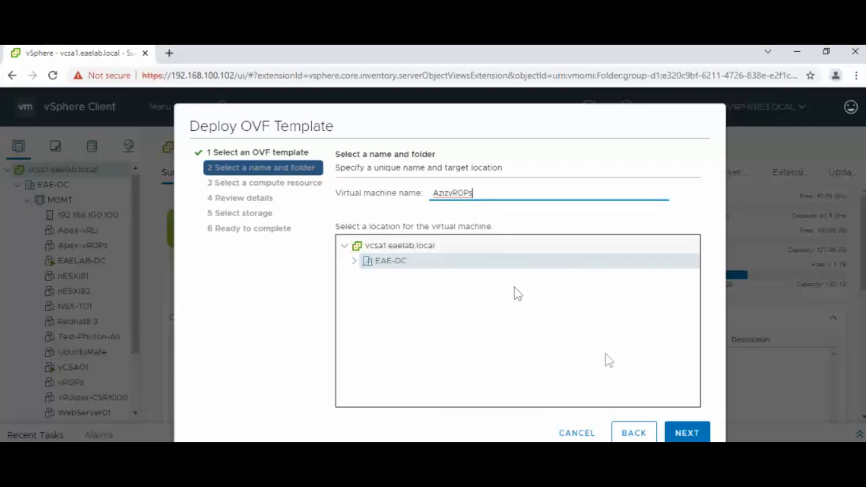
{"action": "left_click", "coordinate": [681, 434]}
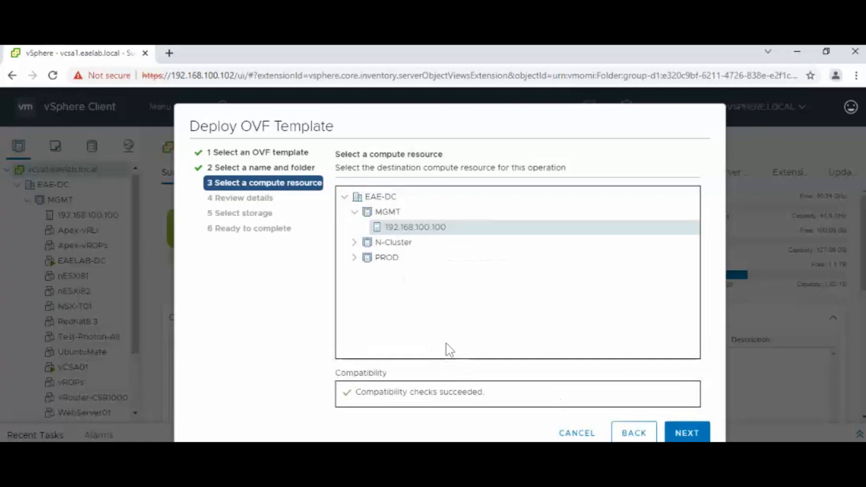
{"action": "left_click", "coordinate": [680, 432]}
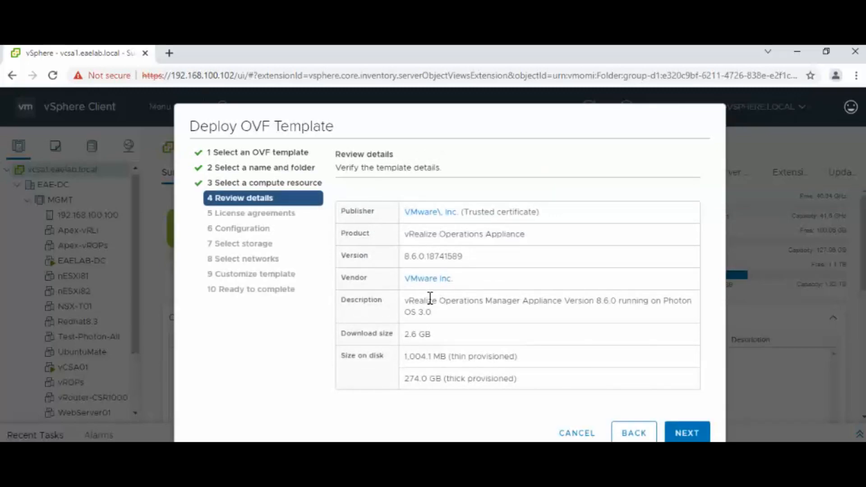
- Scroll through and accept the end-user license agreement
{"action": "left_click", "coordinate": [686, 432]}
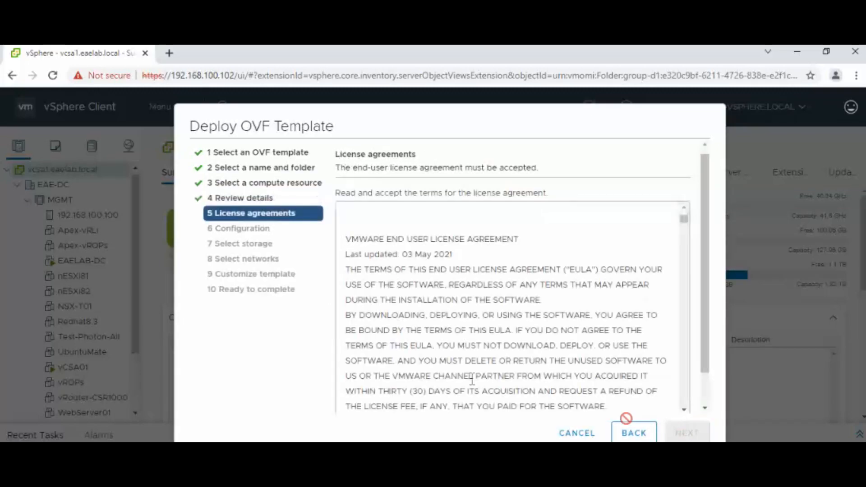
{"action": "scroll", "coordinate": [470, 361], "scroll_direction": "down", "scroll_amount": 2}
{"action": "left_click_drag", "start_coordinate": [684, 184], "coordinate": [684, 381]}
{"action": "left_click", "coordinate": [339, 396]}
- Compare the Small, Medium and Large deployment sizes and select Medium
{"action": "left_click", "coordinate": [686, 433]}
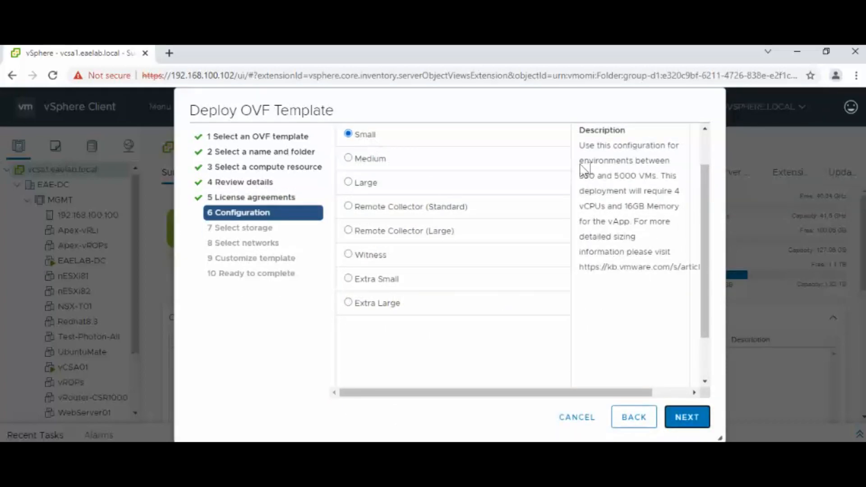
{"action": "left_click_drag", "start_coordinate": [613, 175], "coordinate": [678, 186]}
{"action": "left_click_drag", "start_coordinate": [661, 221], "coordinate": [582, 200]}
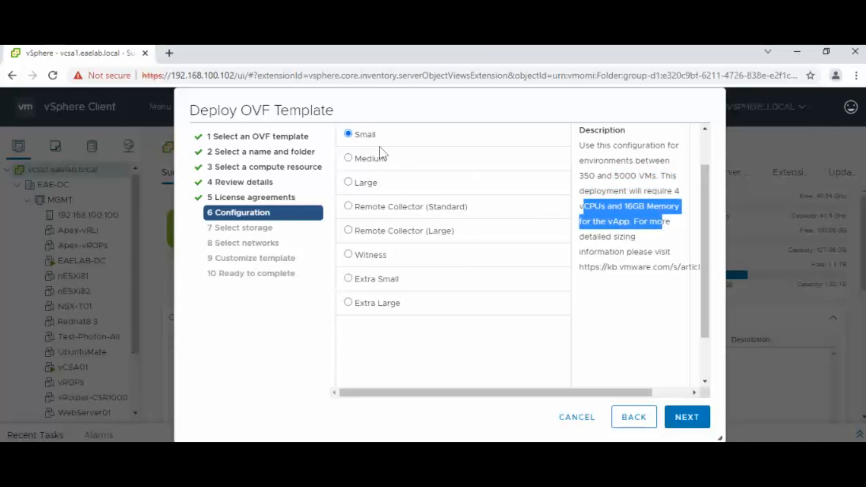
{"action": "left_click", "coordinate": [352, 161]}
{"action": "left_click_drag", "start_coordinate": [608, 176], "coordinate": [591, 185]}
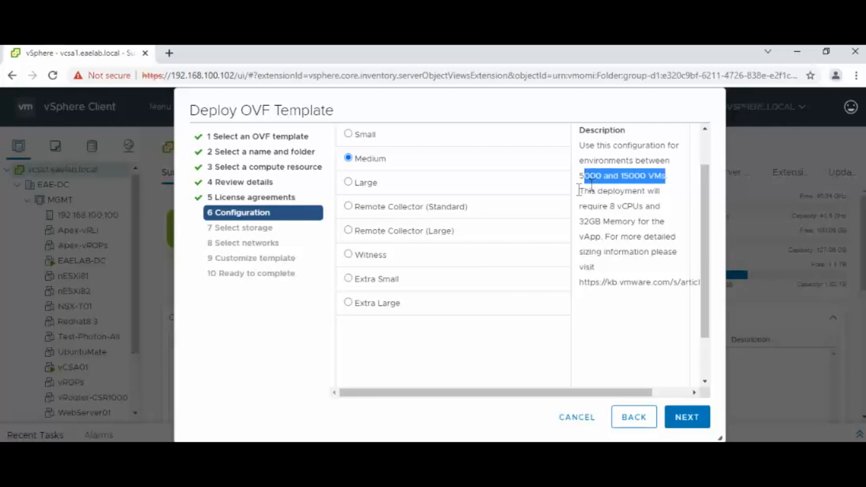
{"action": "left_click", "coordinate": [350, 182]}
{"action": "left_click_drag", "start_coordinate": [647, 208], "coordinate": [579, 176]}
{"action": "left_click", "coordinate": [600, 191]}
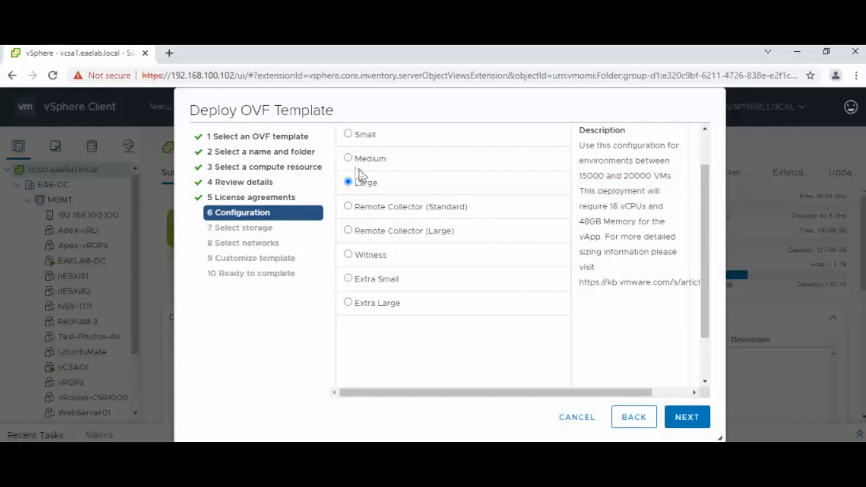
{"action": "left_click", "coordinate": [349, 158]}
- Store the VM on the 1-TB datastore with Thin Provision disk format
{"action": "left_click", "coordinate": [687, 413]}
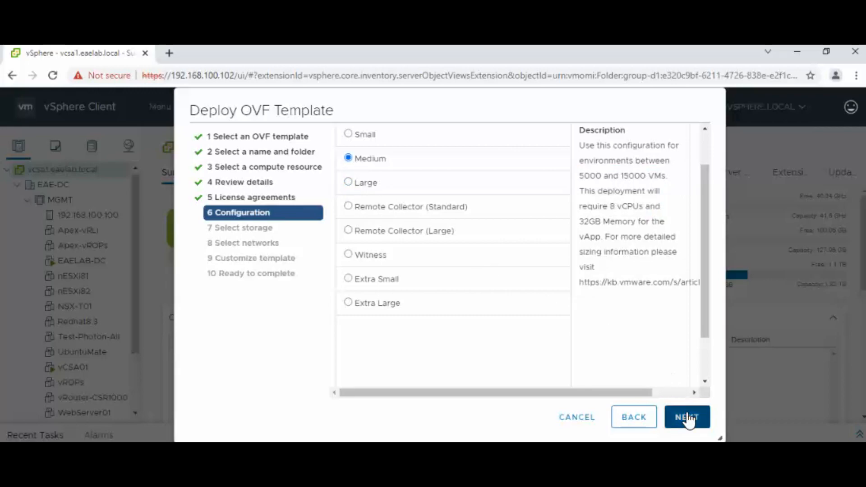
{"action": "left_click", "coordinate": [548, 208]}
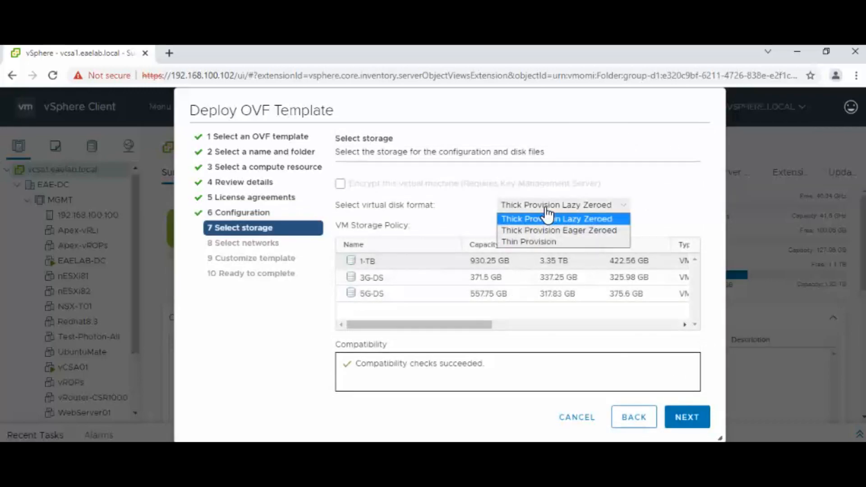
{"action": "left_click", "coordinate": [540, 239]}
{"action": "left_click", "coordinate": [389, 266]}
- Connect the appliance to VM Network as its destination network
{"action": "left_click", "coordinate": [681, 420]}
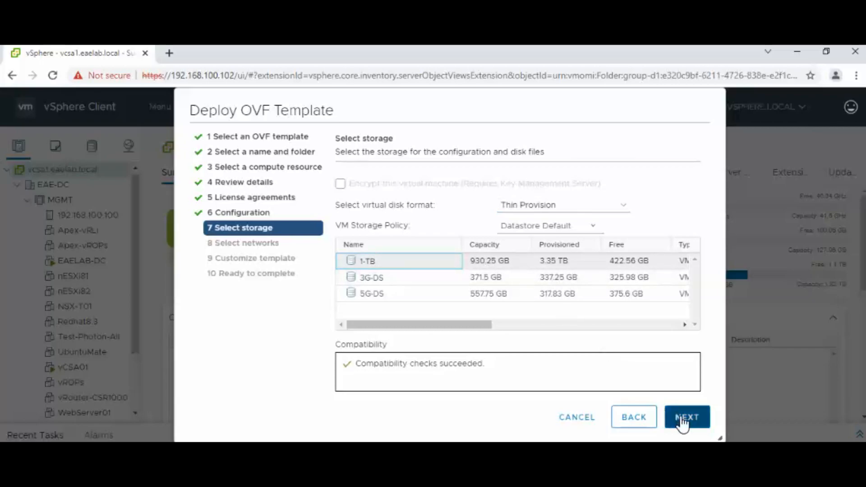
{"action": "left_click", "coordinate": [541, 205]}
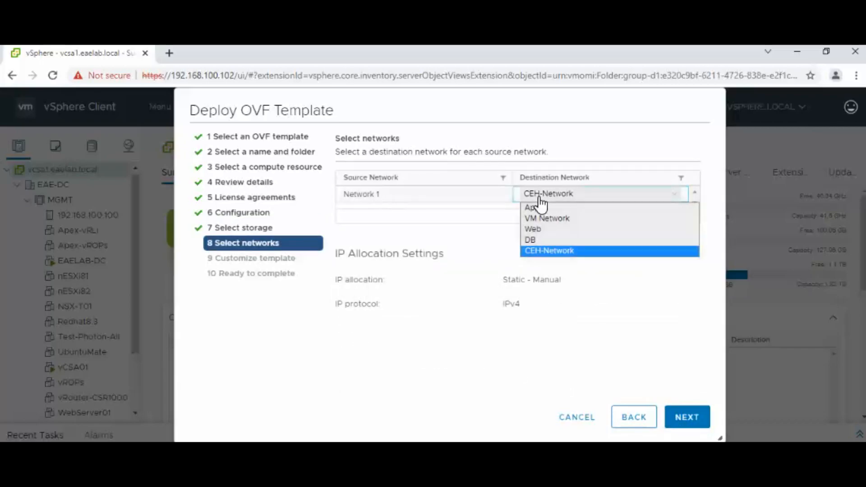
{"action": "left_click", "coordinate": [541, 216]}
{"action": "left_click", "coordinate": [682, 415]}
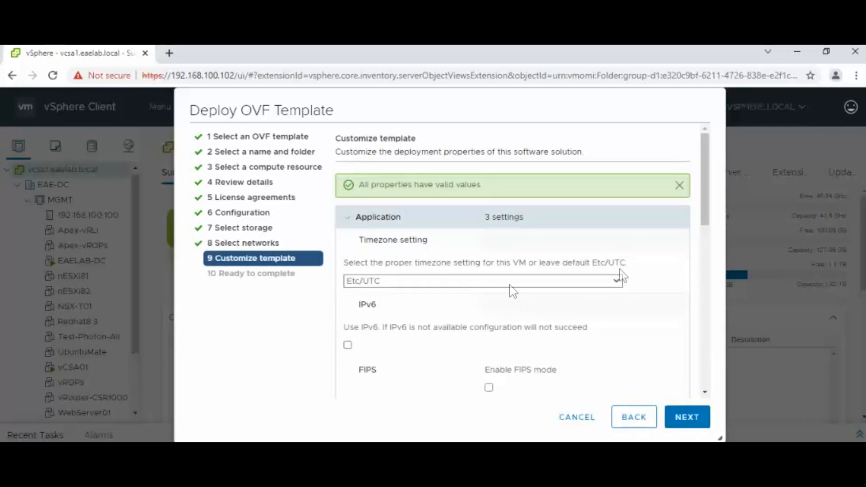
- Set default gateway 192.168.100.1, the appliance's domain name, and the lab domain search path
{"action": "left_click_drag", "start_coordinate": [705, 218], "coordinate": [704, 309]}
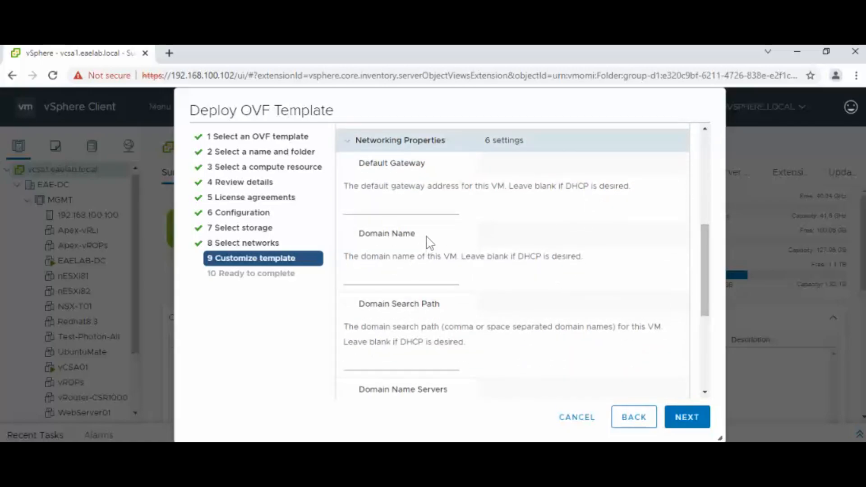
{"action": "left_click", "coordinate": [424, 210]}
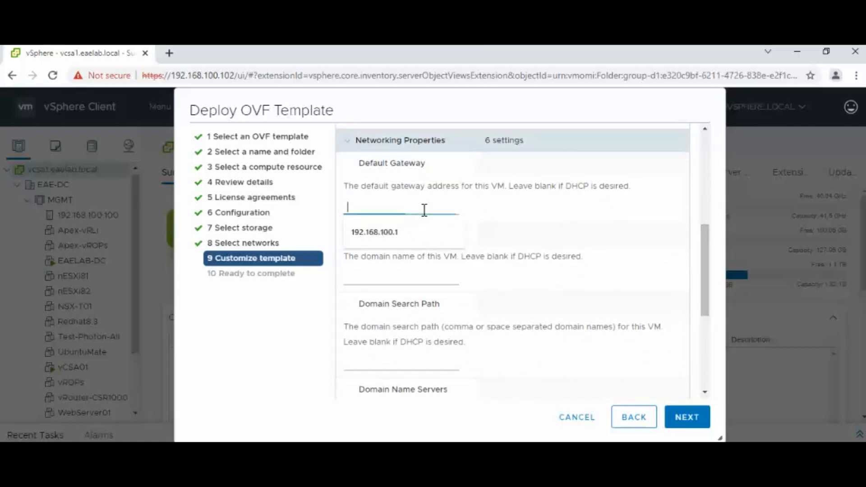
{"action": "left_click", "coordinate": [409, 231]}
{"action": "left_click", "coordinate": [400, 277]}
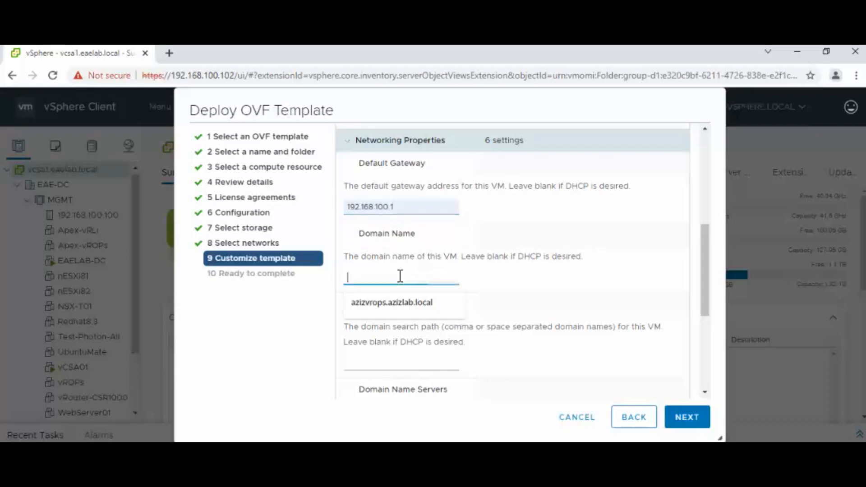
{"action": "left_click", "coordinate": [401, 303]}
{"action": "left_click", "coordinate": [405, 368]}
{"action": "left_click", "coordinate": [401, 388]}
- Set DNS 192.168.100.230, IP 192.168.100.233 and netmask 255.255.255.0, then continue to Ready to complete
{"action": "left_click_drag", "start_coordinate": [707, 289], "coordinate": [700, 342]}
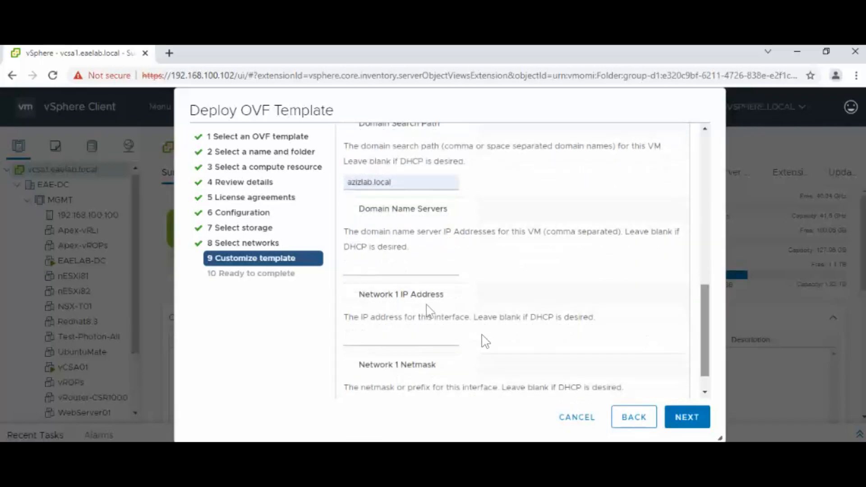
{"action": "left_click", "coordinate": [412, 270]}
{"action": "left_click", "coordinate": [412, 293]}
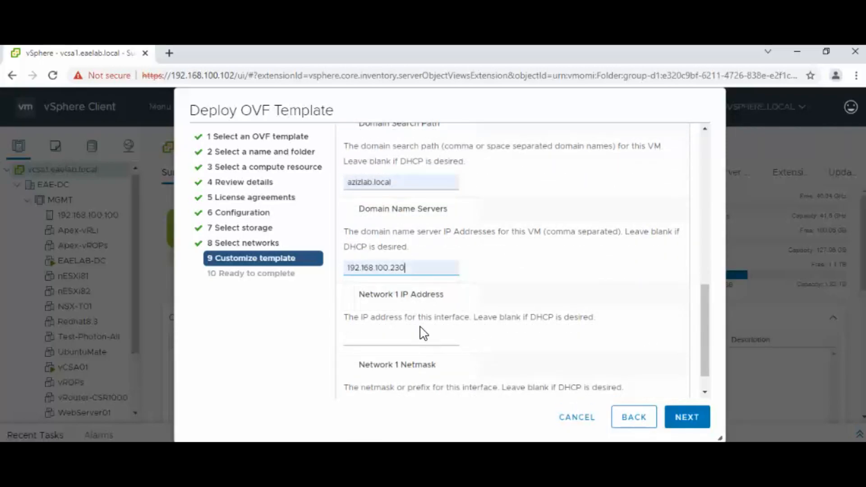
{"action": "left_click", "coordinate": [420, 335]}
{"action": "left_click", "coordinate": [418, 367]}
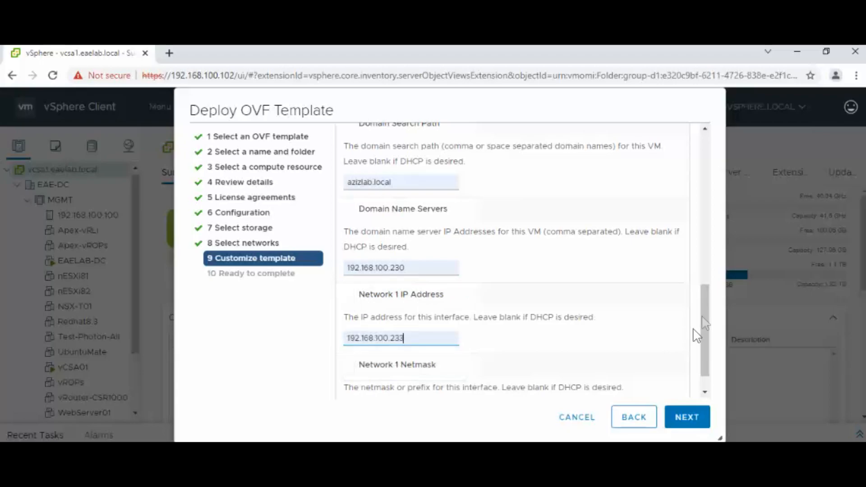
{"action": "left_click_drag", "start_coordinate": [707, 314], "coordinate": [701, 377]}
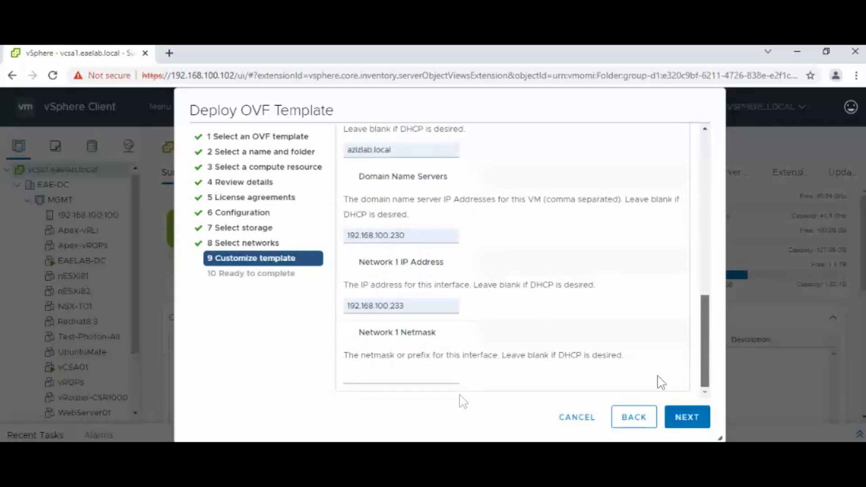
{"action": "left_click", "coordinate": [432, 374]}
{"action": "left_click", "coordinate": [419, 404]}
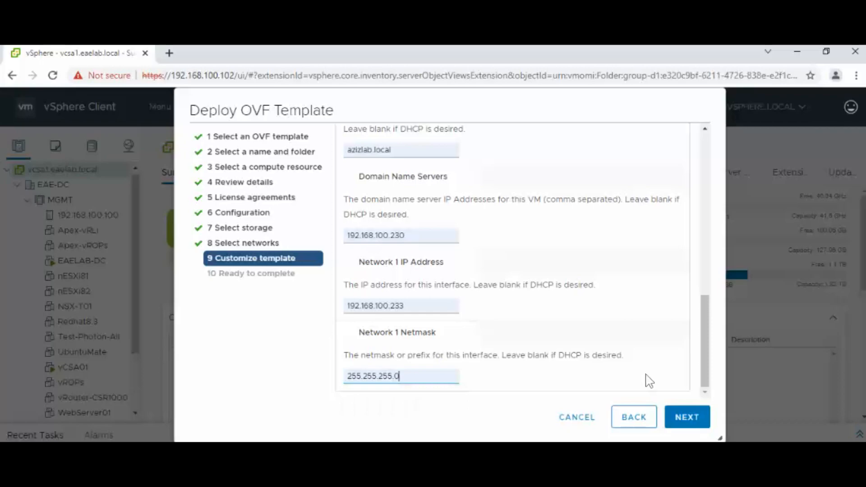
{"action": "left_click_drag", "start_coordinate": [706, 373], "coordinate": [713, 400]}
{"action": "left_click", "coordinate": [686, 416]}
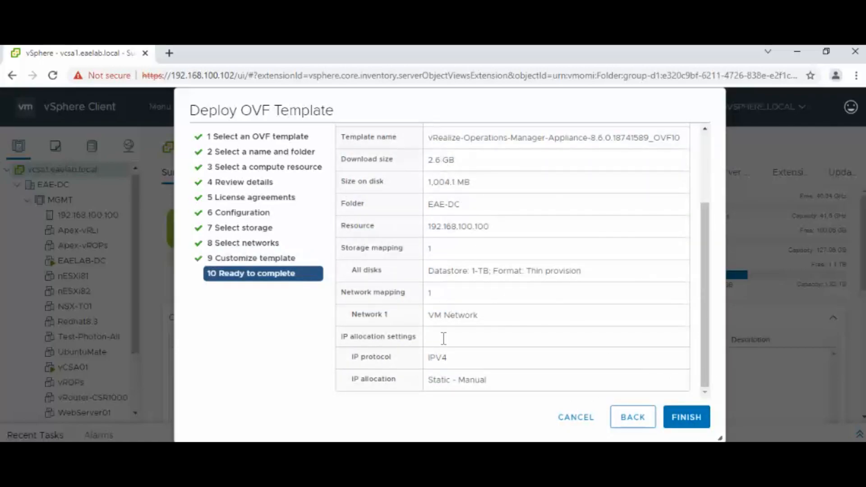
- Finish the wizard to start the appliance deployment and expand Recent Tasks to track it
{"action": "left_click", "coordinate": [680, 417]}
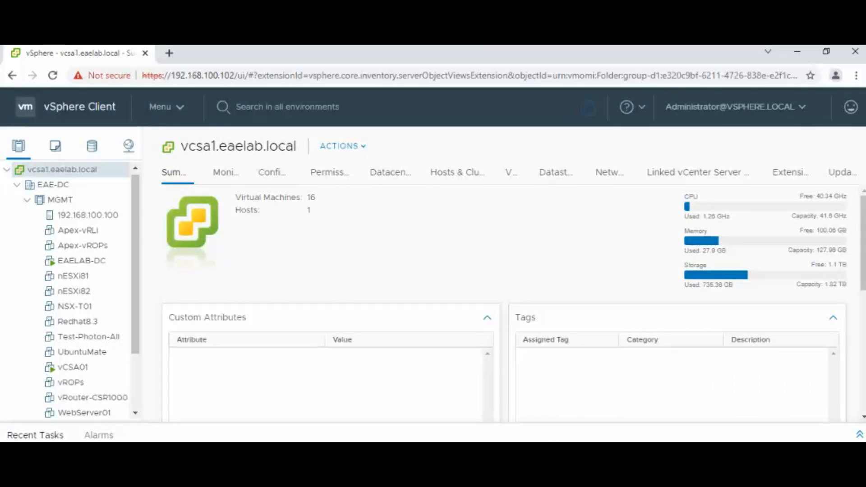
{"action": "left_click", "coordinate": [859, 434]}
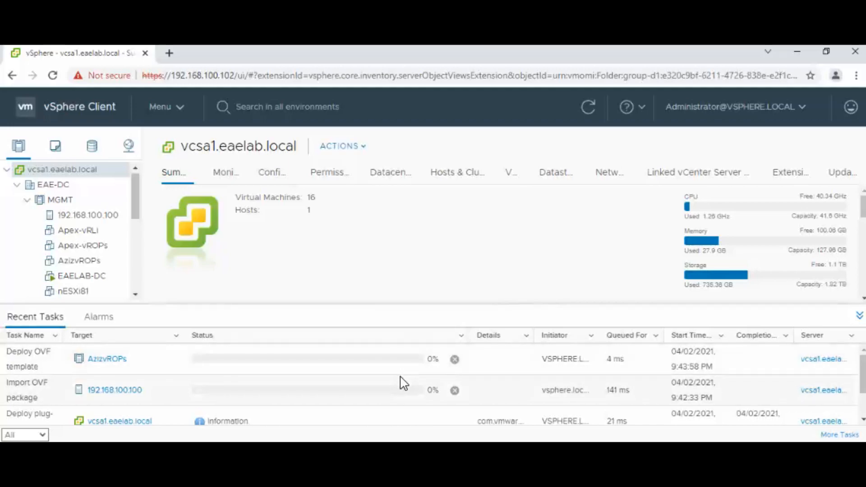
- Refresh until Deploy OVF template and Import OVF package both show Completed, then collapse Recent Tasks
{"action": "left_click", "coordinate": [588, 107]}
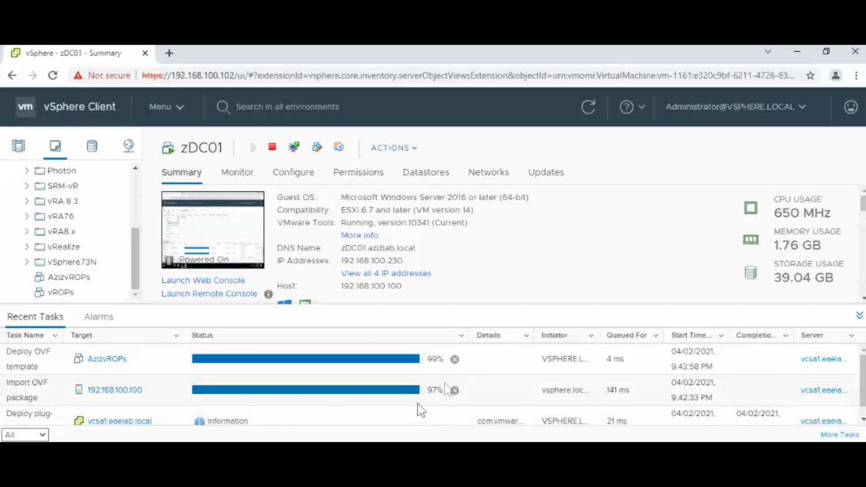
{"action": "left_click", "coordinate": [589, 108]}
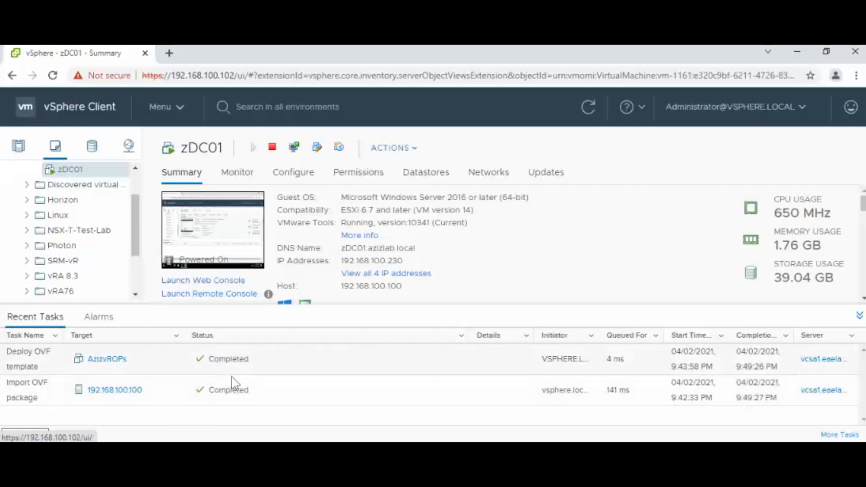
{"action": "left_click", "coordinate": [860, 315]}
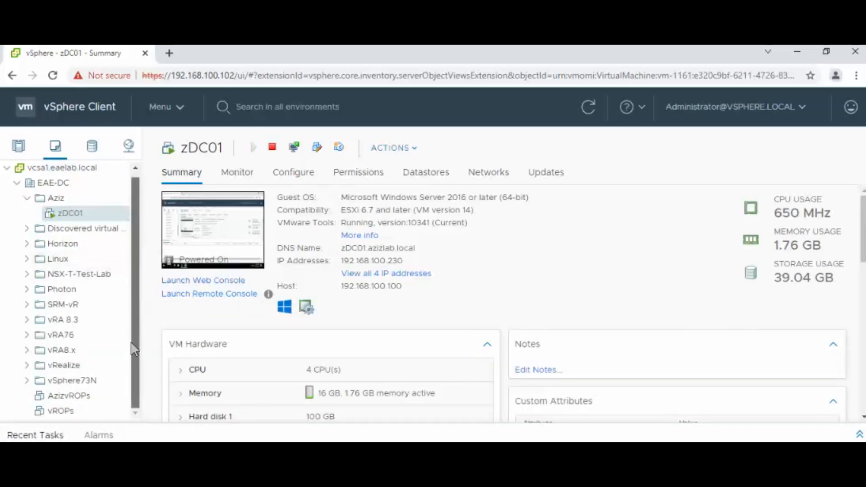
- Launch the new vROps VM's Web Console in a new tab, remembering that choice
{"action": "left_click", "coordinate": [76, 399]}
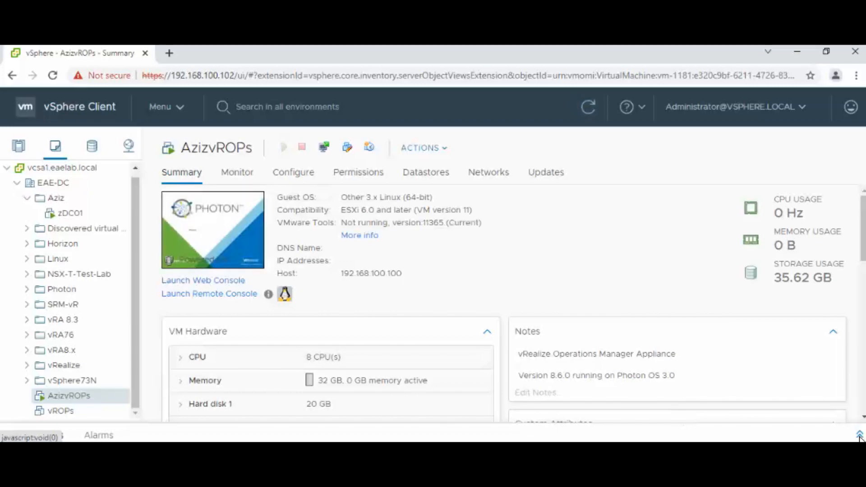
{"action": "left_click", "coordinate": [859, 435]}
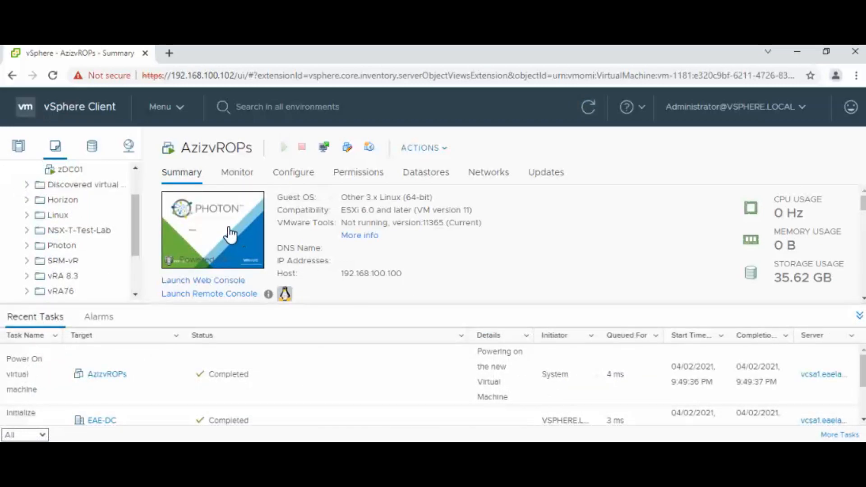
{"action": "left_click", "coordinate": [230, 234]}
{"action": "left_click", "coordinate": [274, 285]}
{"action": "left_click", "coordinate": [576, 328]}
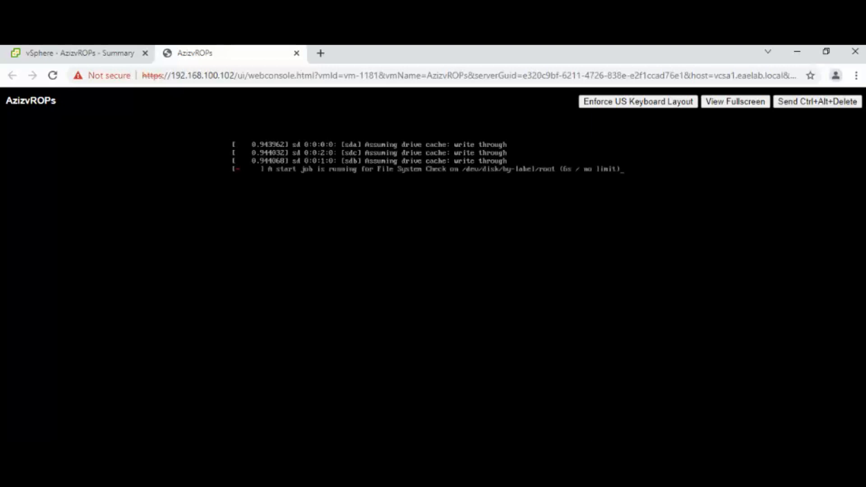
- Check the console boot, refresh the appliance summary to confirm IP 192.168.100.233, then list the folder's VMs
{"action": "left_click", "coordinate": [83, 55]}
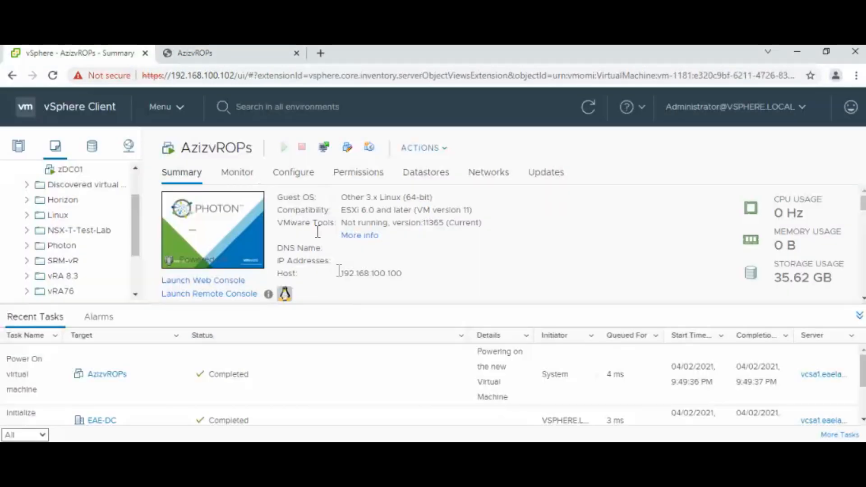
{"action": "left_click", "coordinate": [212, 57]}
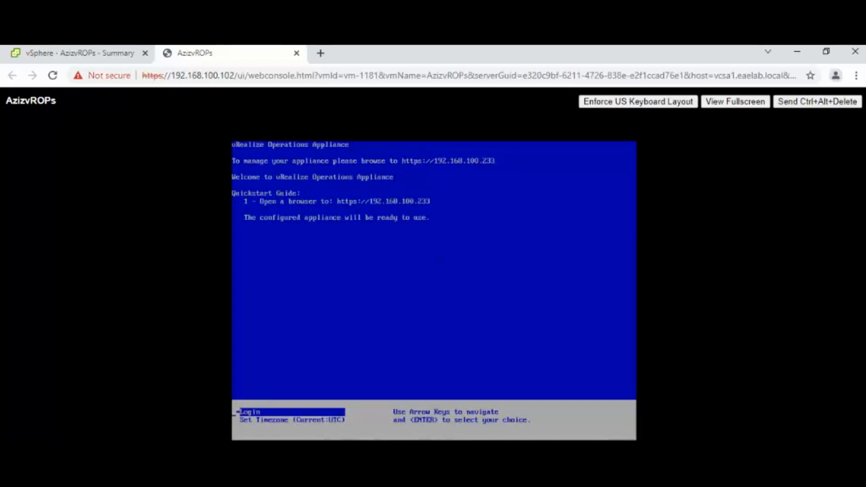
{"action": "left_click", "coordinate": [101, 56]}
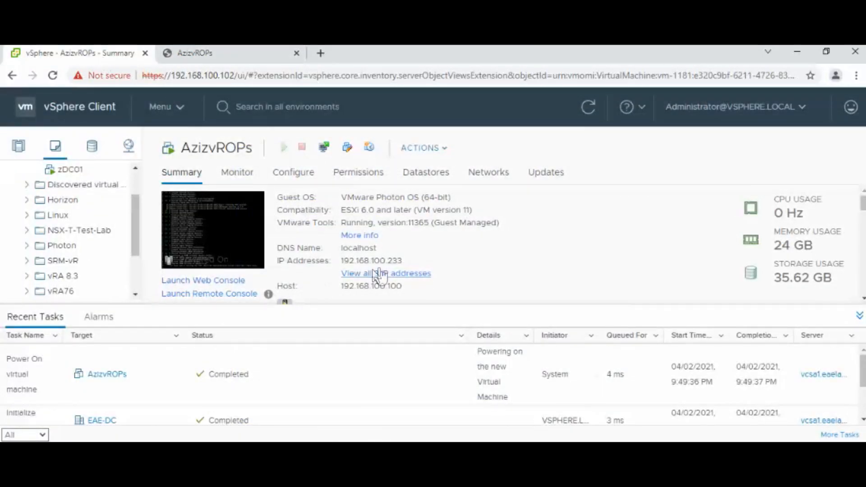
{"action": "left_click_drag", "start_coordinate": [401, 261], "coordinate": [345, 251]}
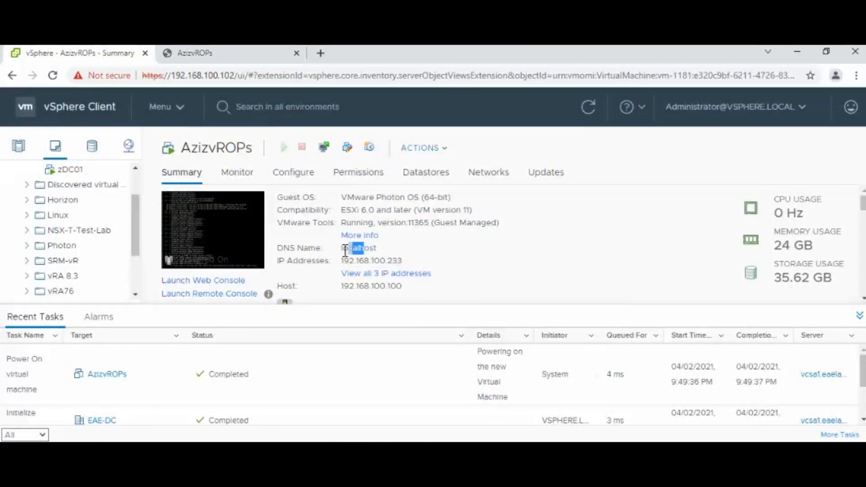
{"action": "left_click", "coordinate": [587, 106]}
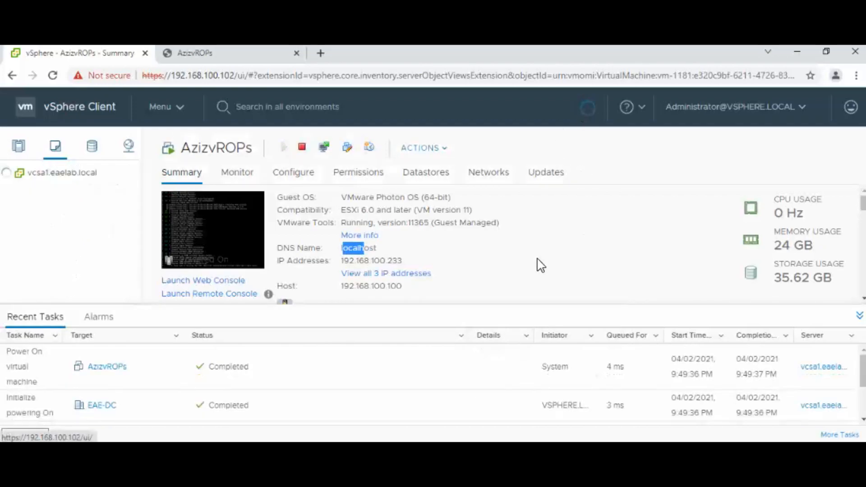
{"action": "left_click", "coordinate": [858, 316]}
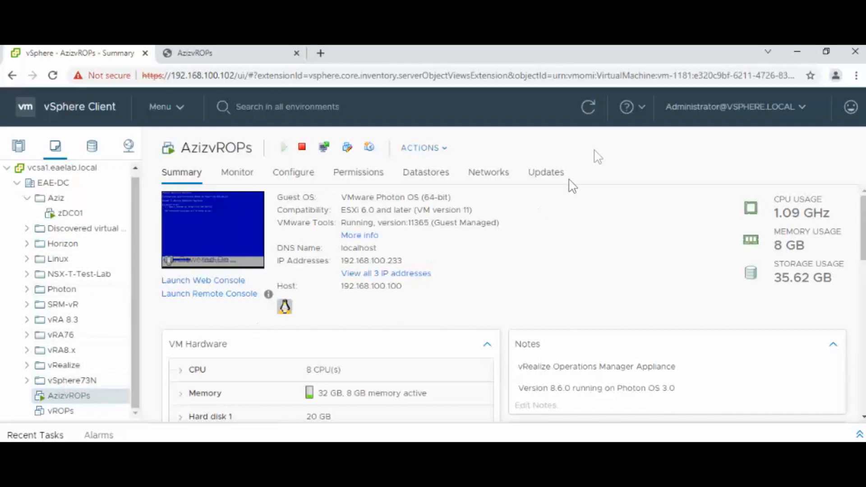
{"action": "left_click", "coordinate": [589, 117]}
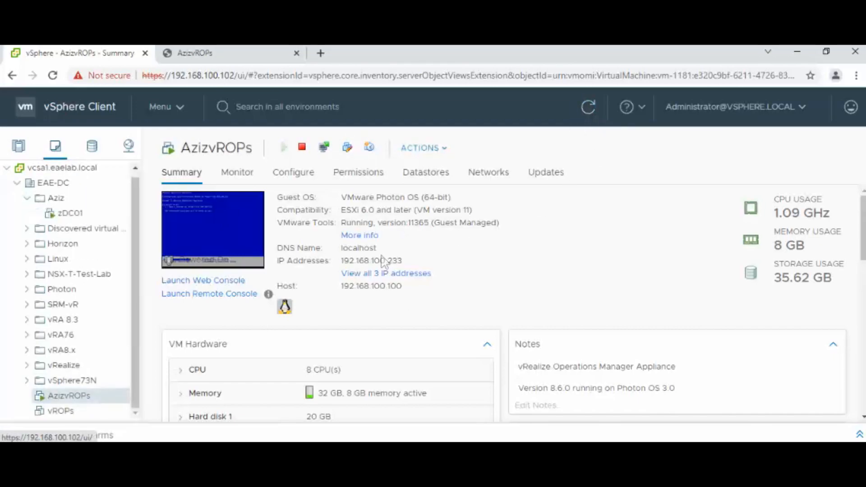
{"action": "left_click", "coordinate": [55, 199]}
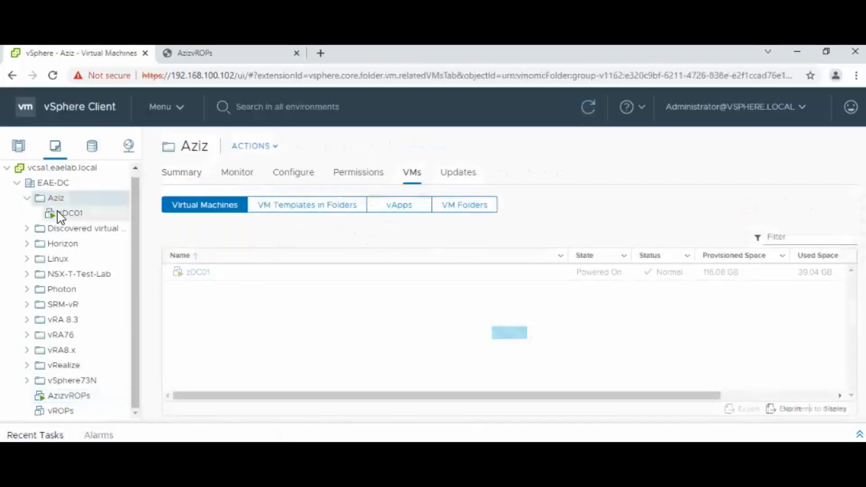
- Reload the console and re-check the appliance summary until it shows the fully qualified DNS name
{"action": "left_click", "coordinate": [63, 214]}
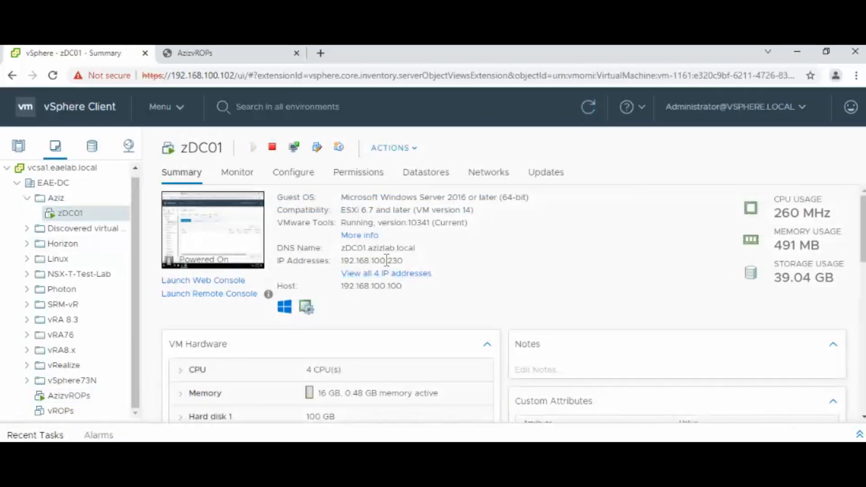
{"action": "left_click", "coordinate": [69, 396]}
{"action": "left_click_drag", "start_coordinate": [373, 248], "coordinate": [346, 249]}
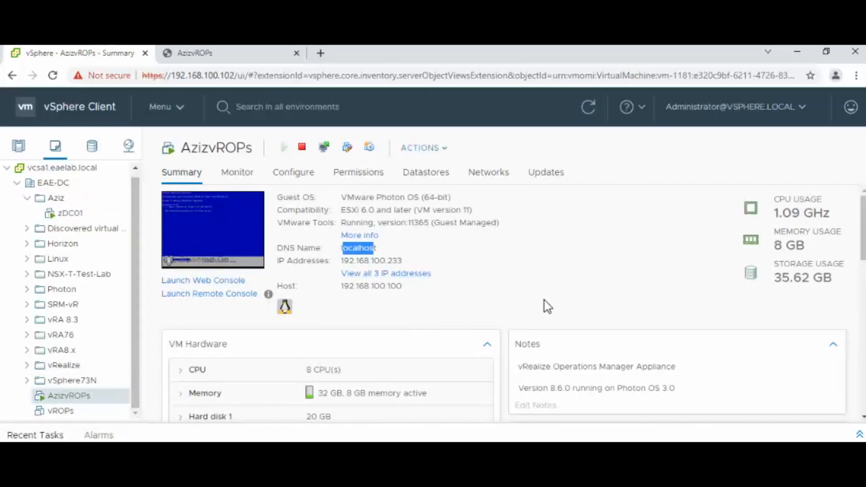
{"action": "left_click", "coordinate": [266, 57]}
{"action": "left_click", "coordinate": [53, 77]}
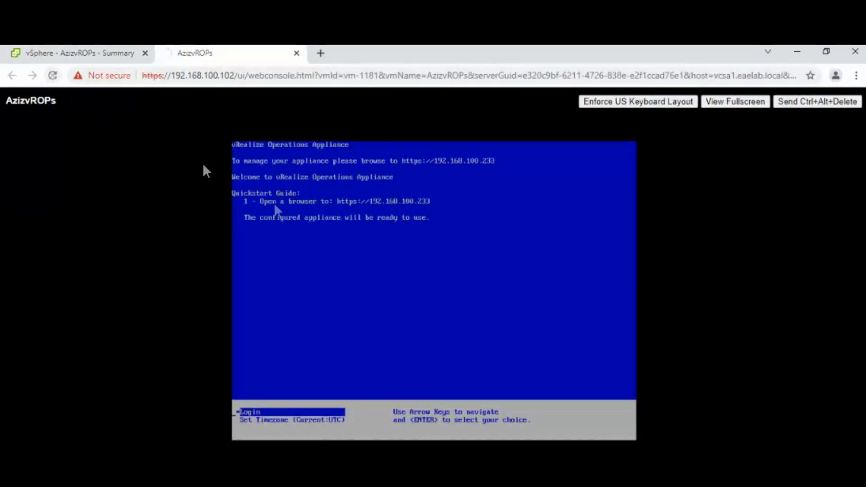
{"action": "left_click", "coordinate": [97, 54]}
{"action": "left_click", "coordinate": [549, 288]}
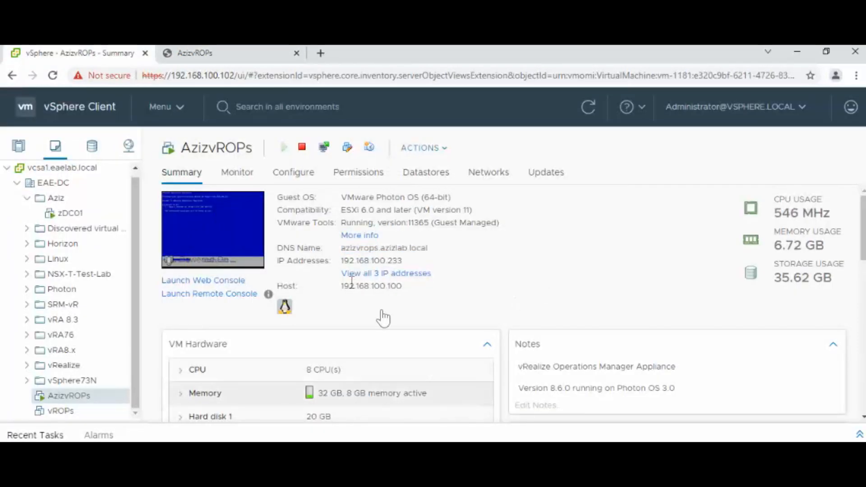
{"action": "left_click_drag", "start_coordinate": [347, 251], "coordinate": [441, 270]}
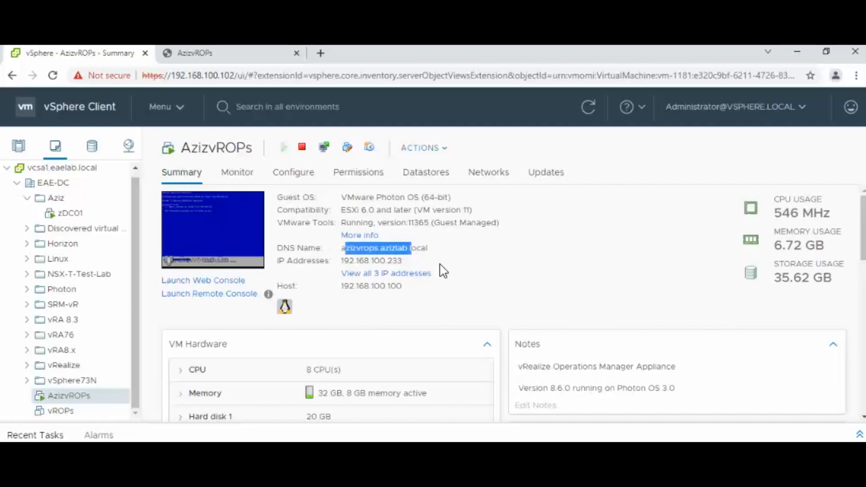
{"action": "left_click", "coordinate": [385, 256]}
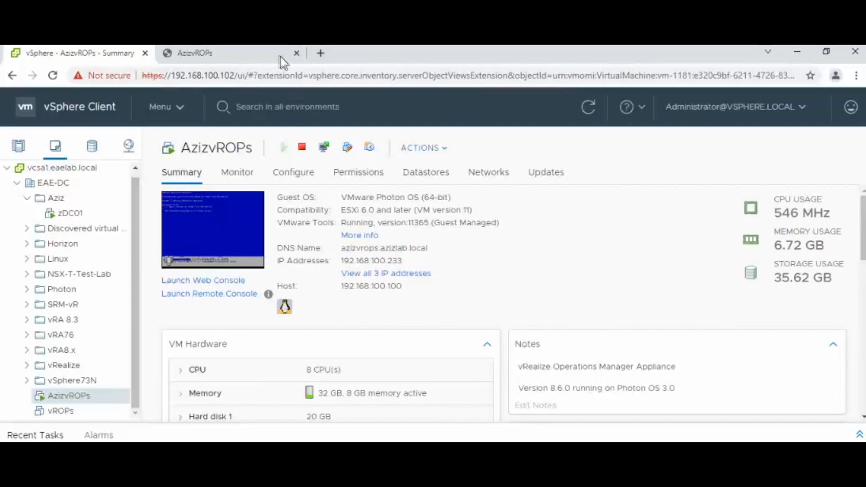
{"action": "left_click", "coordinate": [282, 58]}
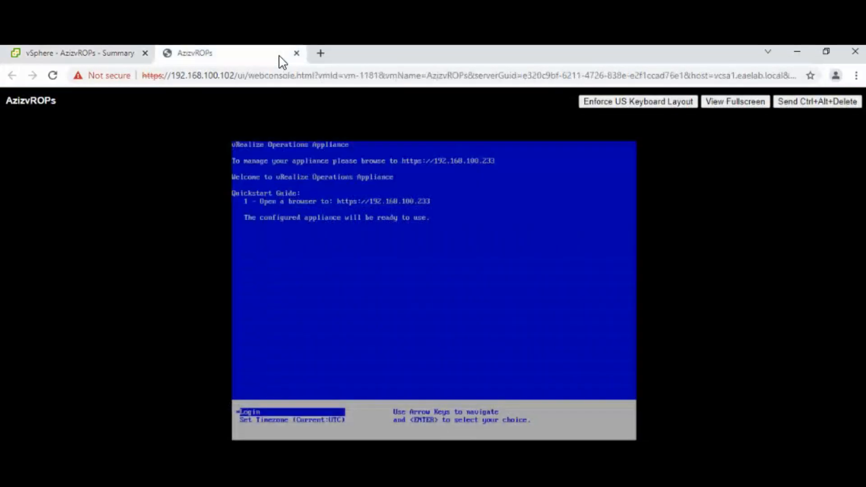
{"action": "left_click", "coordinate": [320, 53]}
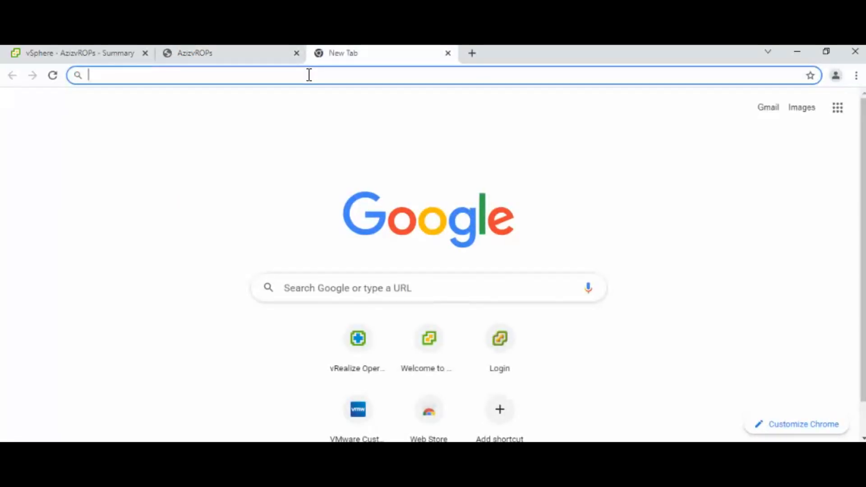
{"action": "type", "text": "https://1"}
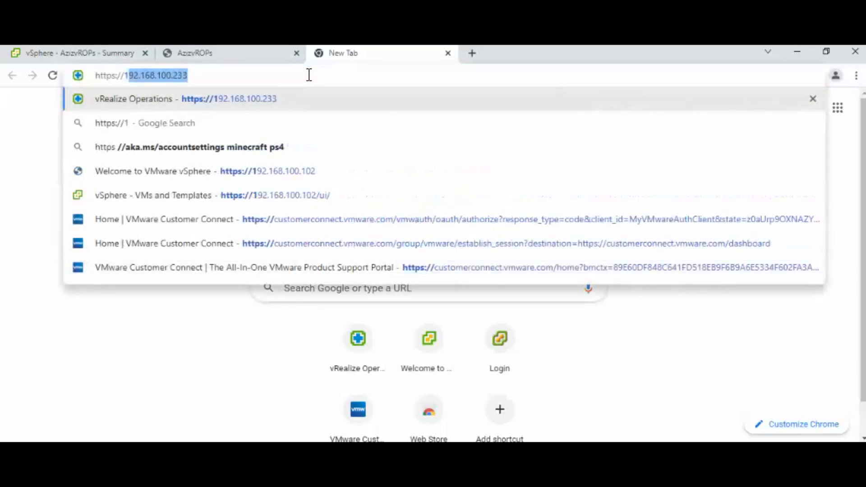
{"action": "type", "text": "92.168."}
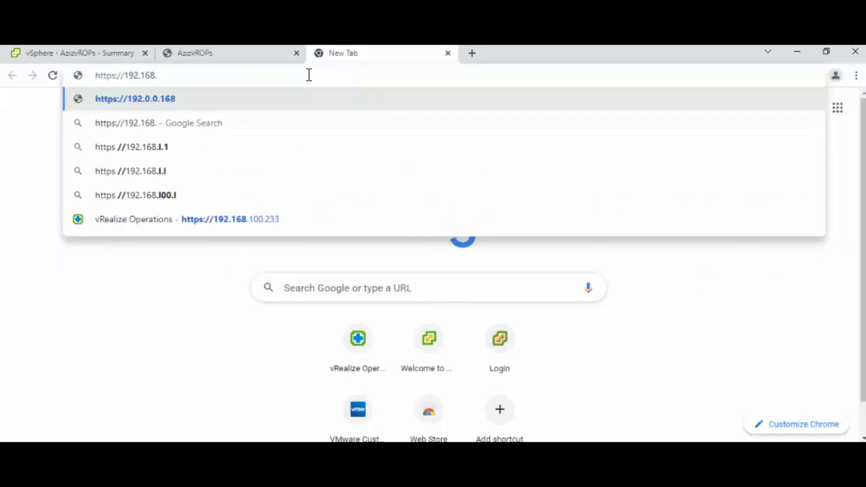
{"action": "type", "text": "100.233"}
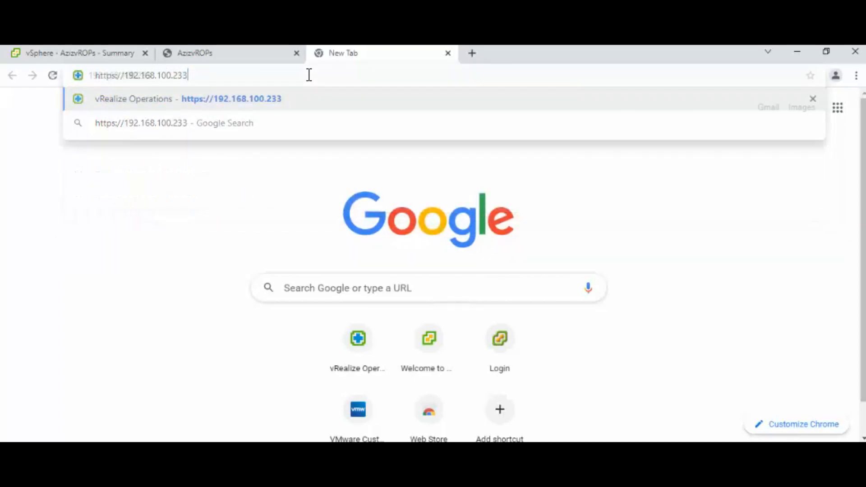
{"action": "key", "text": "Return"}
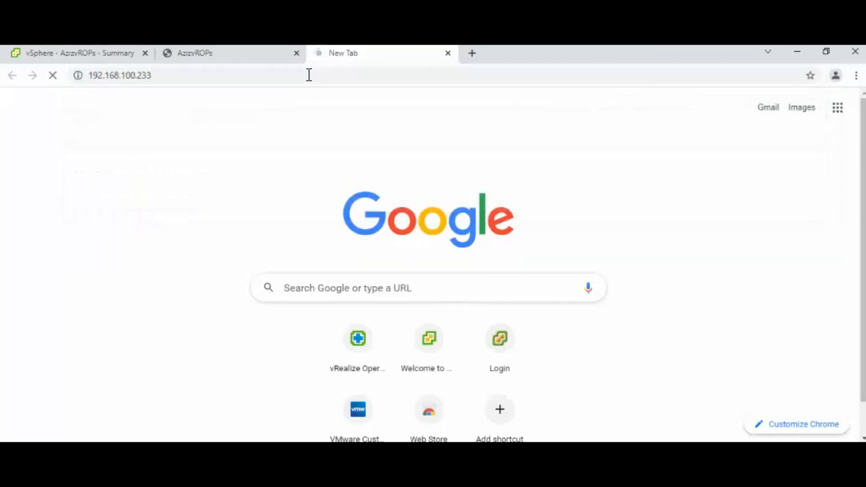
{"action": "left_click", "coordinate": [284, 395]}
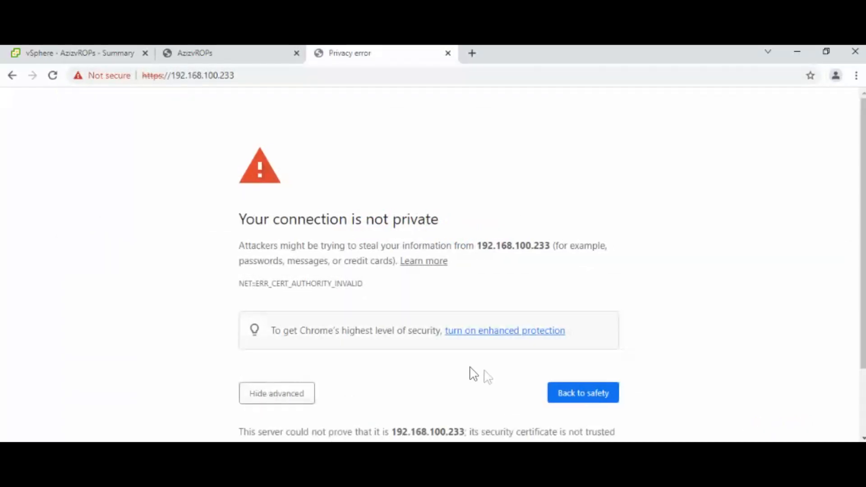
{"action": "scroll", "coordinate": [608, 359], "scroll_direction": "down", "scroll_amount": 2}
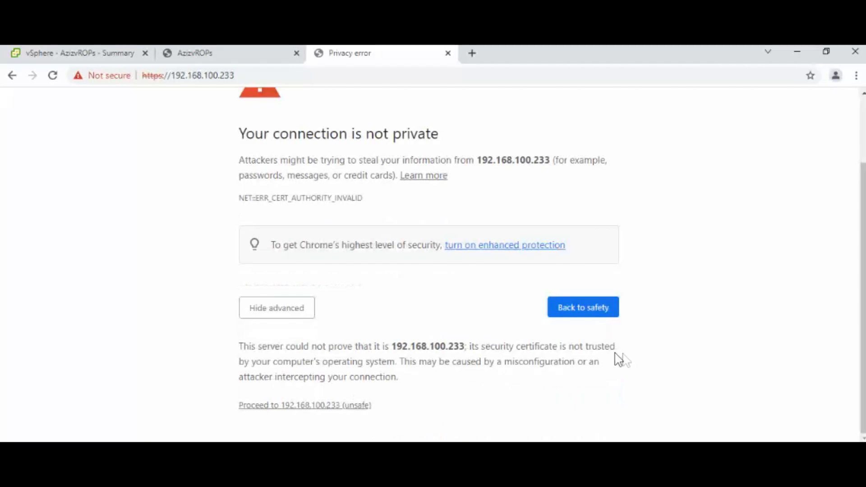
{"action": "left_click", "coordinate": [342, 406]}
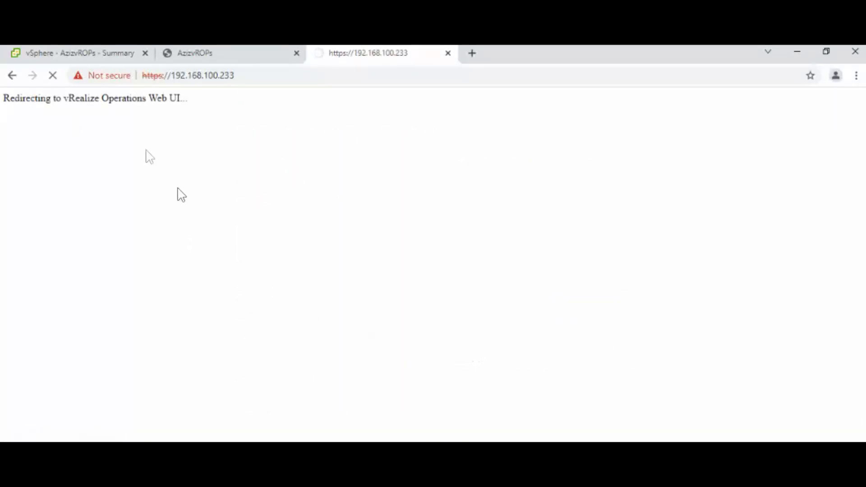
- Highlight the redirect, welcome and loading messages while the admin page loads
{"action": "left_click_drag", "start_coordinate": [144, 100], "coordinate": [42, 98]}
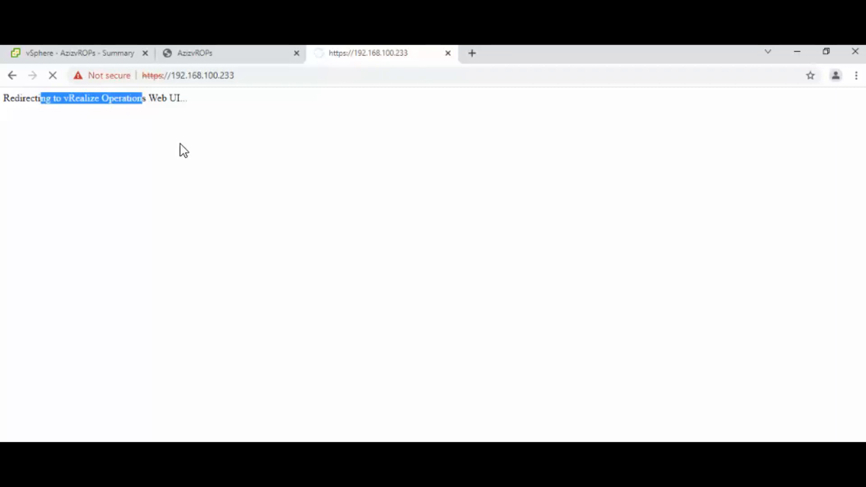
{"action": "left_click", "coordinate": [178, 184]}
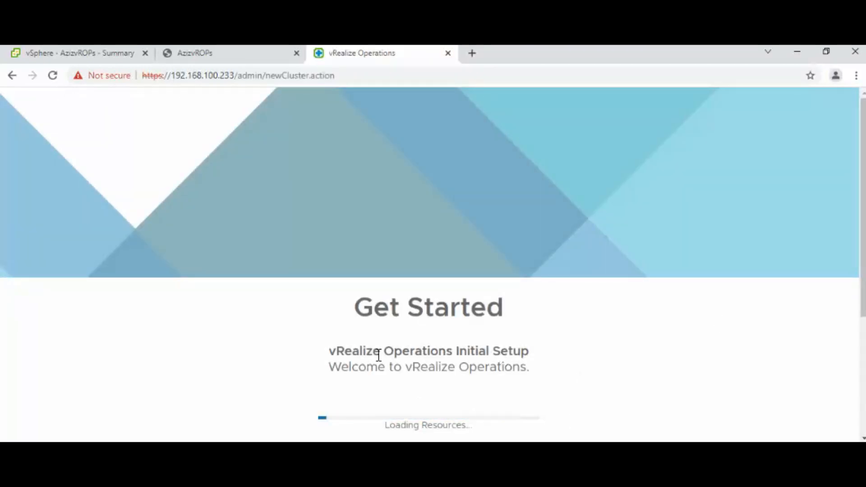
{"action": "left_click_drag", "start_coordinate": [340, 366], "coordinate": [508, 404]}
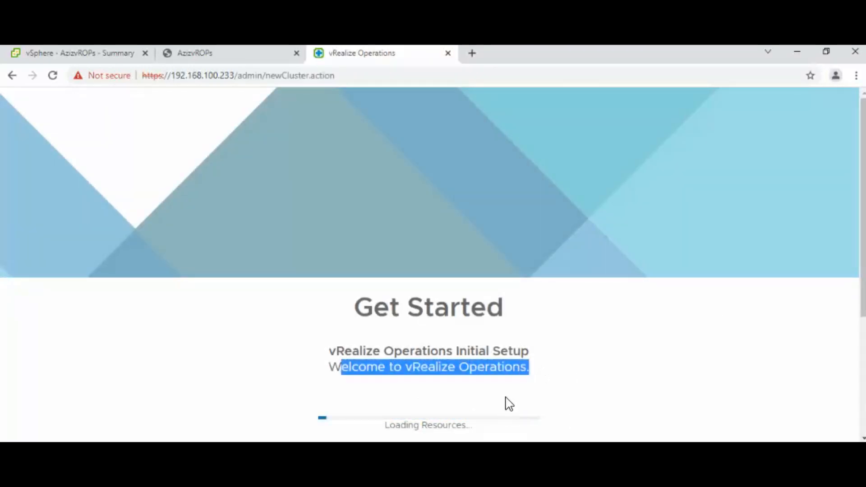
{"action": "left_click_drag", "start_coordinate": [468, 425], "coordinate": [384, 431]}
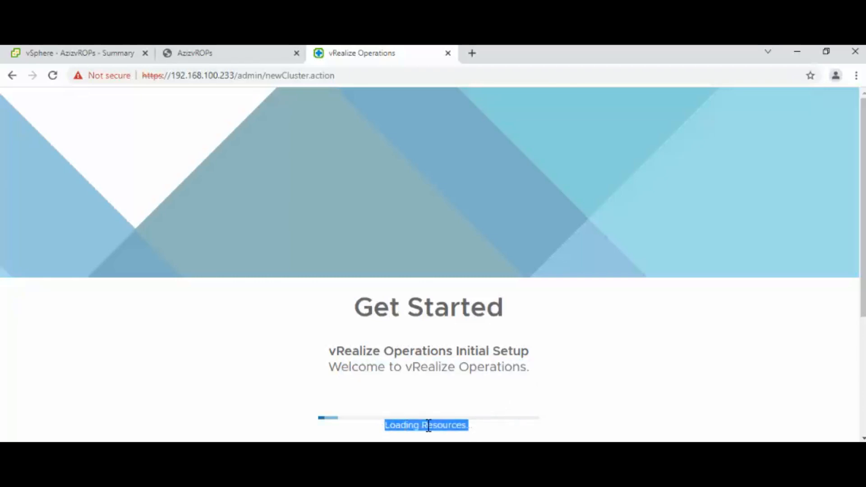
{"action": "left_click", "coordinate": [444, 383]}
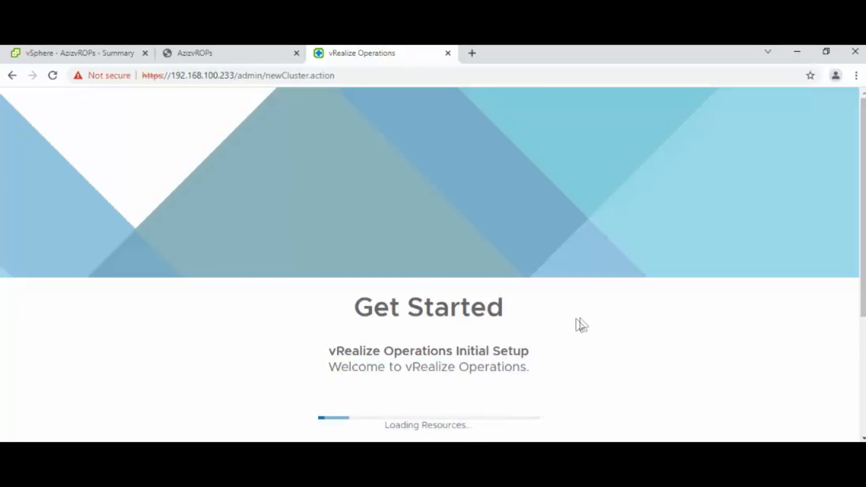
- Scroll the Get Started page down to the Express, New and Expand installation buttons
{"action": "scroll", "coordinate": [466, 416], "scroll_direction": "down", "scroll_amount": 4}
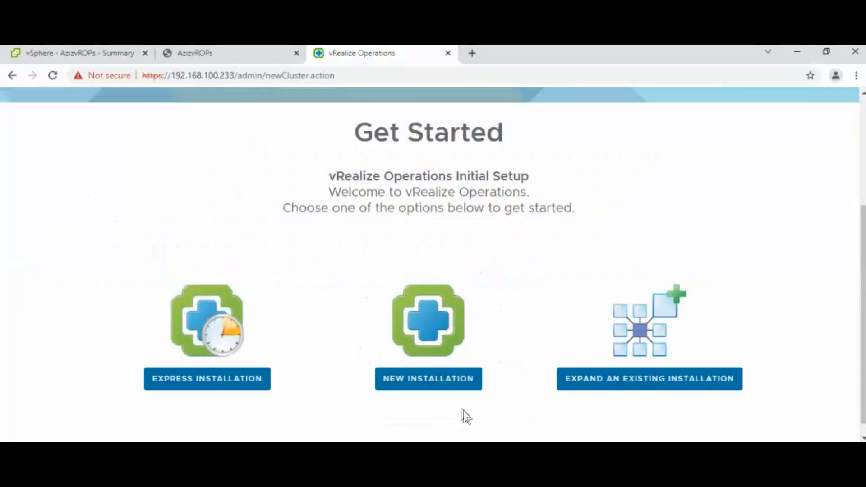
{"action": "left_click", "coordinate": [216, 384]}
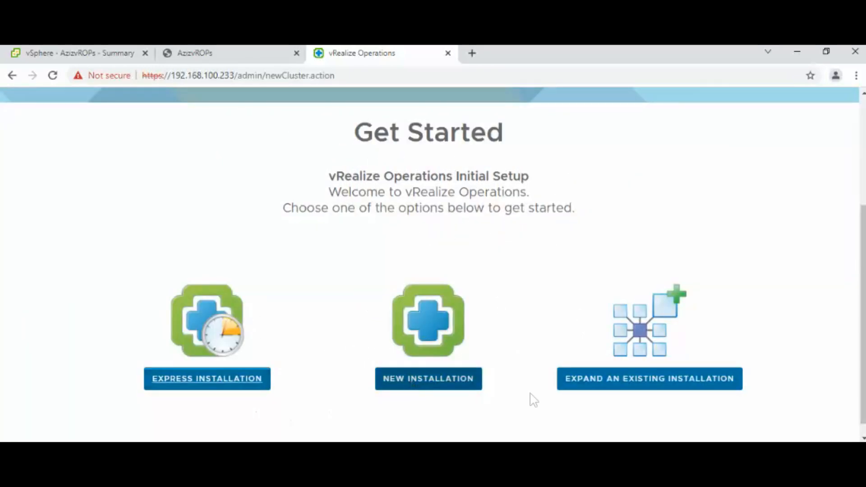
{"action": "left_click", "coordinate": [566, 259]}
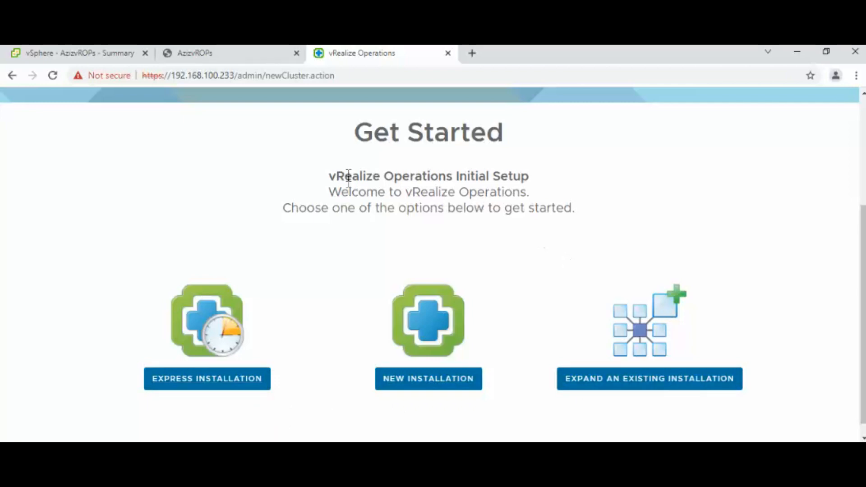
{"action": "left_click_drag", "start_coordinate": [291, 207], "coordinate": [560, 245]}
{"action": "left_click", "coordinate": [631, 252]}
{"action": "scroll", "coordinate": [862, 241], "scroll_direction": "down", "scroll_amount": 1}
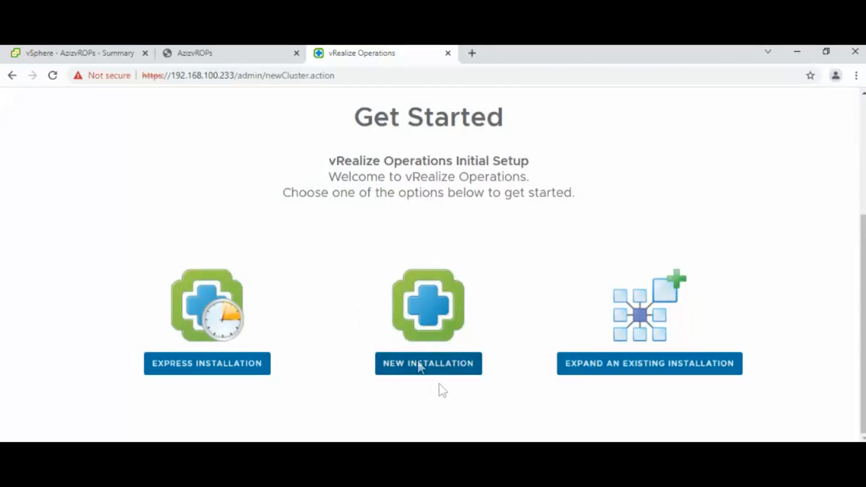
- Start a new installation and move past the Getting Started overview
{"action": "left_click", "coordinate": [440, 364]}
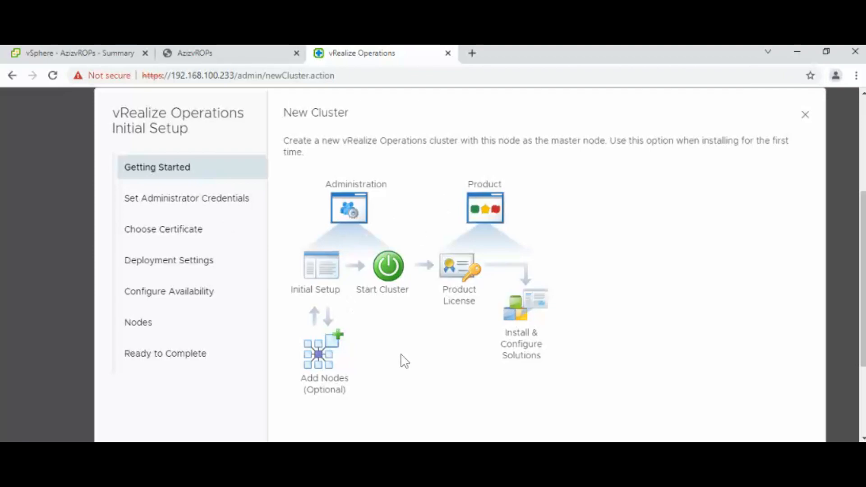
{"action": "scroll", "coordinate": [862, 317], "scroll_direction": "down", "scroll_amount": 3}
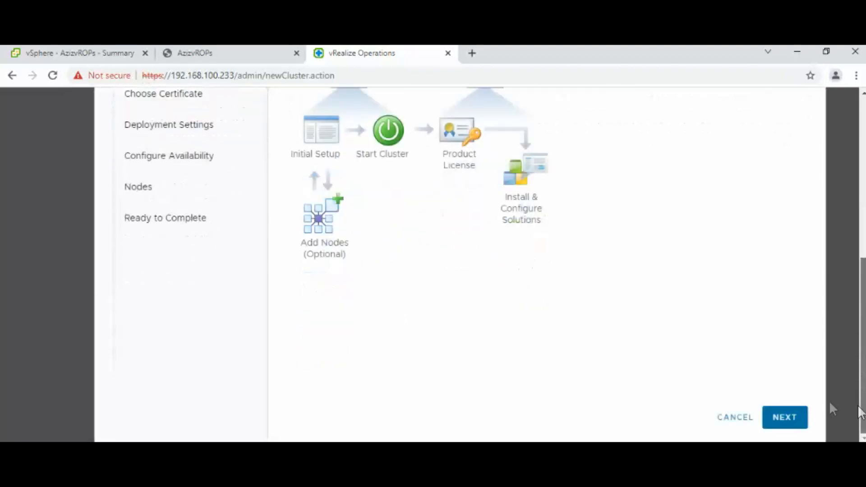
{"action": "left_click", "coordinate": [795, 418]}
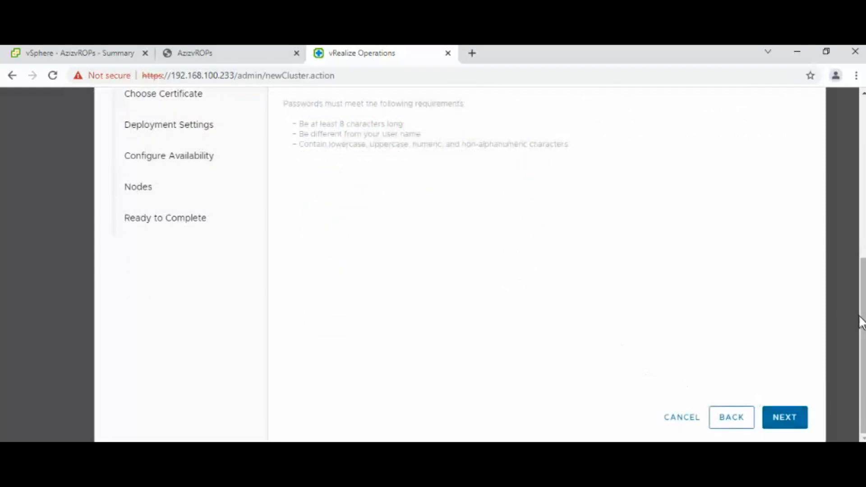
{"action": "scroll", "coordinate": [860, 288], "scroll_direction": "up", "scroll_amount": 3}
- Enter and confirm the new admin account password, then continue
{"action": "left_click", "coordinate": [483, 191]}
{"action": "type", "text": "V"}
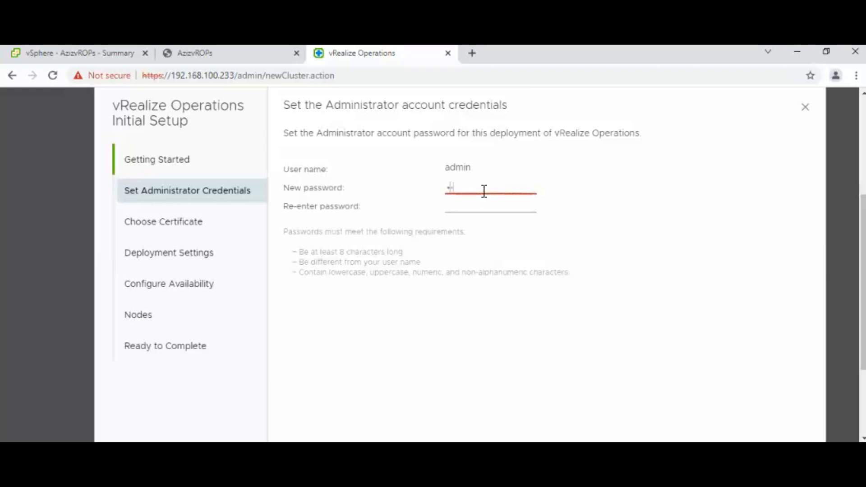
{"action": "type", "text": "•••••••"}
{"action": "key", "text": "BackSpace"}
{"action": "key", "text": "BackSpace"}
{"action": "key", "text": "BackSpace"}
{"action": "key", "text": "BackSpace"}
{"action": "key", "text": "BackSpace"}
{"action": "key", "text": "BackSpace"}
{"action": "key", "text": "BackSpace"}
{"action": "type", "text": "•••••••••"}
{"action": "key", "text": "Tab"}
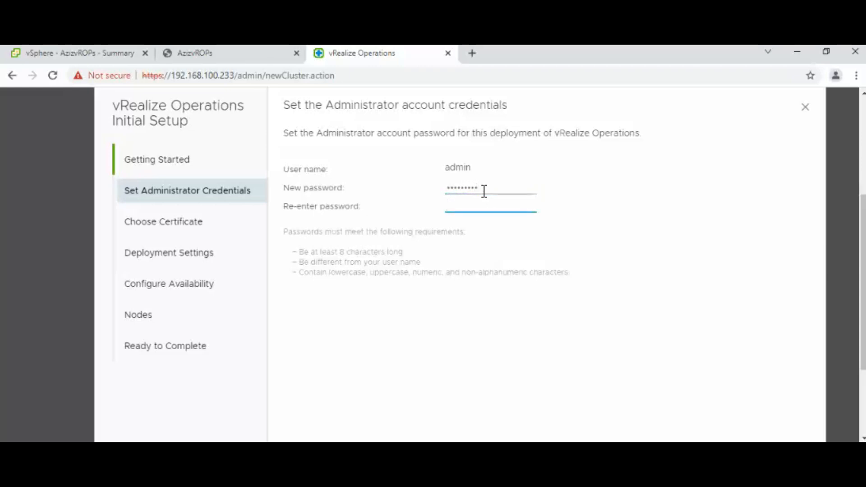
{"action": "type", "text": "•••••••••"}
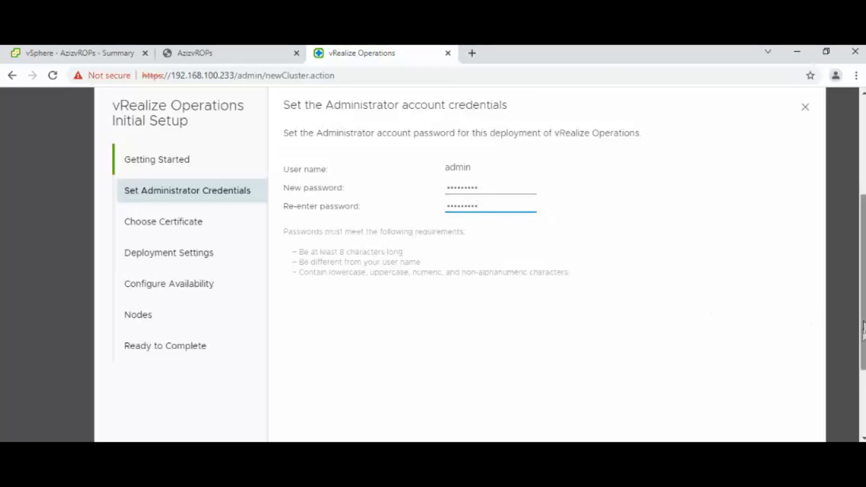
{"action": "left_click_drag", "start_coordinate": [858, 320], "coordinate": [858, 400]}
{"action": "left_click", "coordinate": [797, 424]}
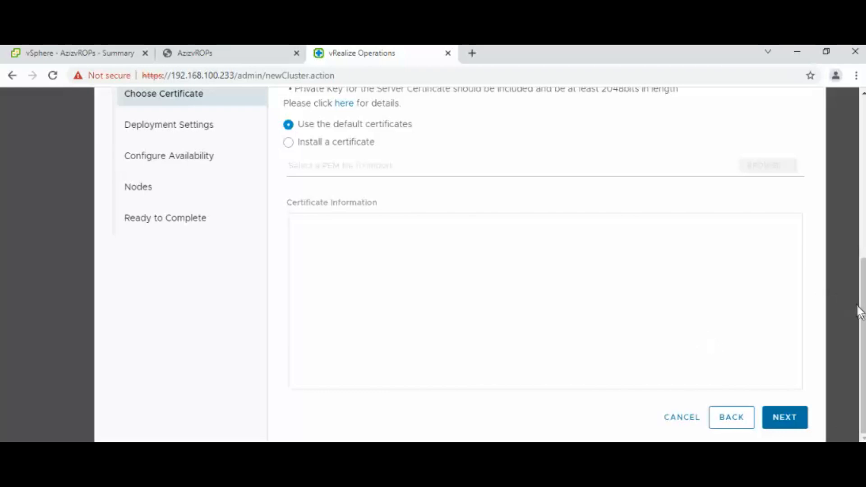
- Keep the default certificates and name the master node azizvrops.azizlab.local
{"action": "left_click_drag", "start_coordinate": [859, 311], "coordinate": [750, 312]}
{"action": "left_click", "coordinate": [783, 418]}
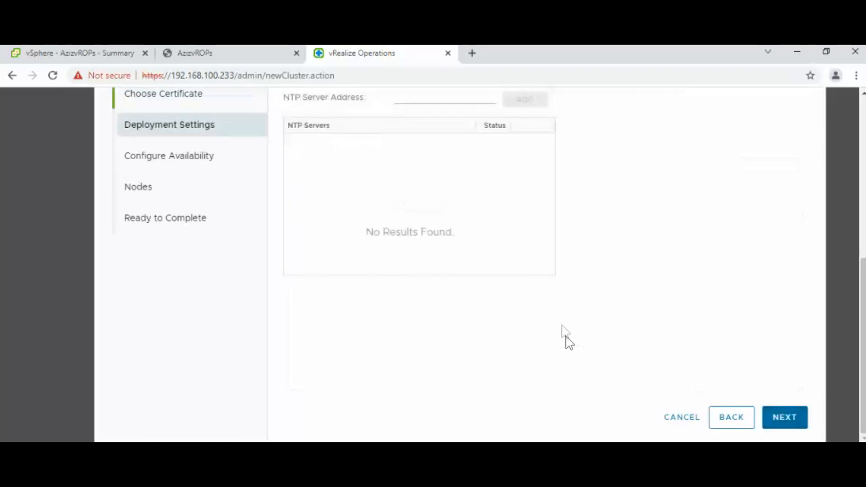
{"action": "left_click_drag", "start_coordinate": [861, 322], "coordinate": [859, 252]}
{"action": "left_click", "coordinate": [423, 185]}
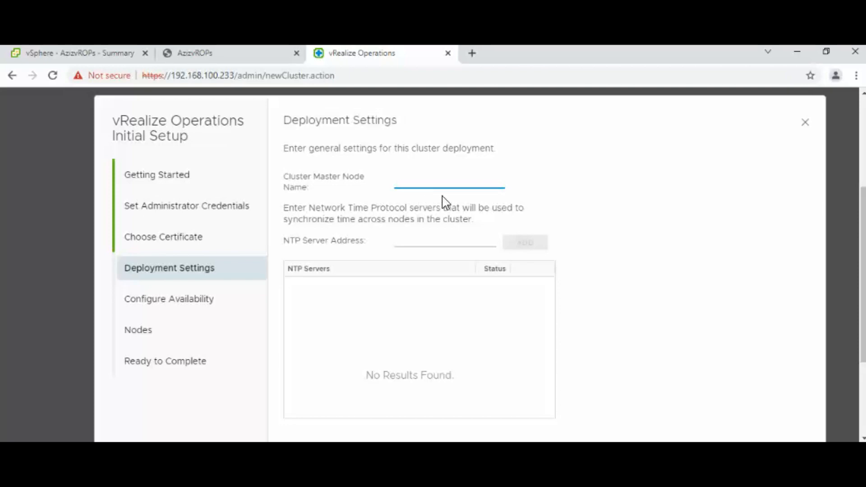
{"action": "type", "text": "vrops"}
{"action": "key", "text": "BackSpace"}
{"action": "type", "text": ".azizlab.local"}
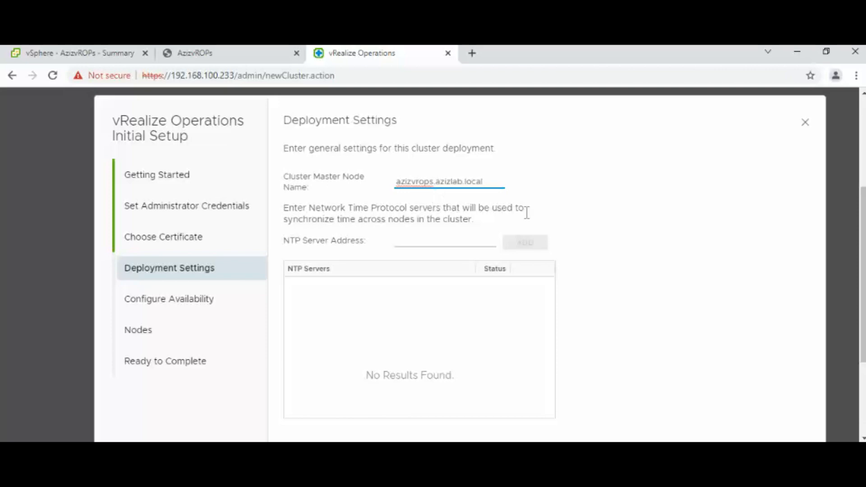
{"action": "left_click", "coordinate": [568, 206]}
- Add NTP server 192.168.100.230 to the deployment settings
{"action": "left_click", "coordinate": [438, 240]}
{"action": "type", "text": "192.168"}
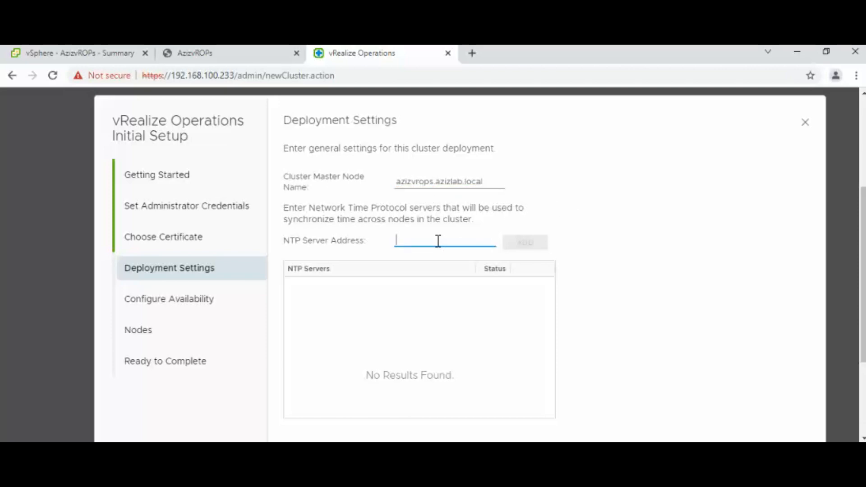
{"action": "type", "text": ".100.20"}
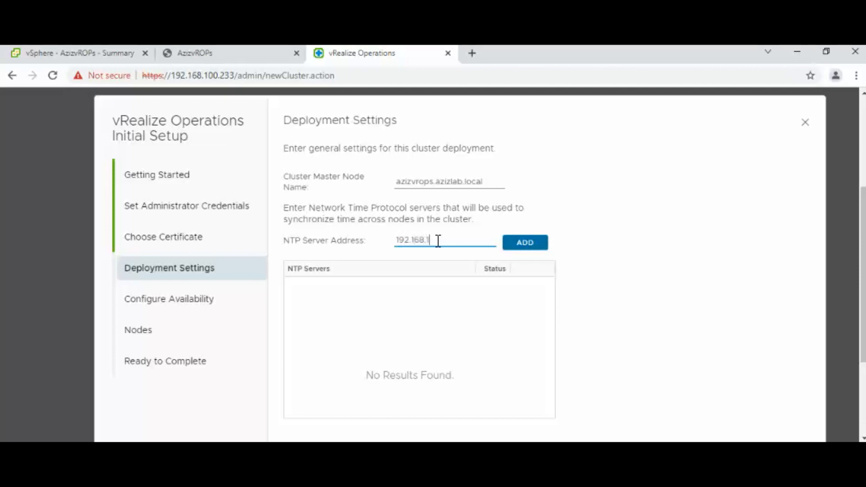
{"action": "key", "text": "BackSpace"}
{"action": "key", "text": "BackSpace"}
{"action": "type", "text": "230"}
{"action": "left_click", "coordinate": [535, 247]}
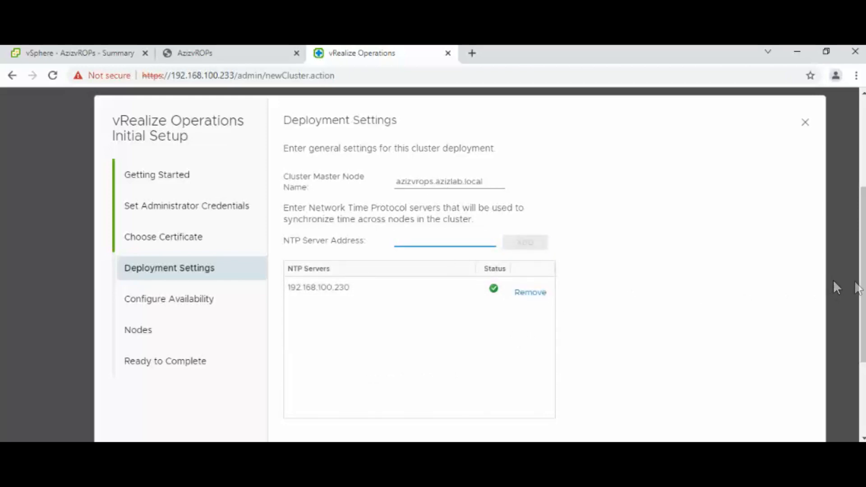
{"action": "left_click_drag", "start_coordinate": [863, 289], "coordinate": [864, 370]}
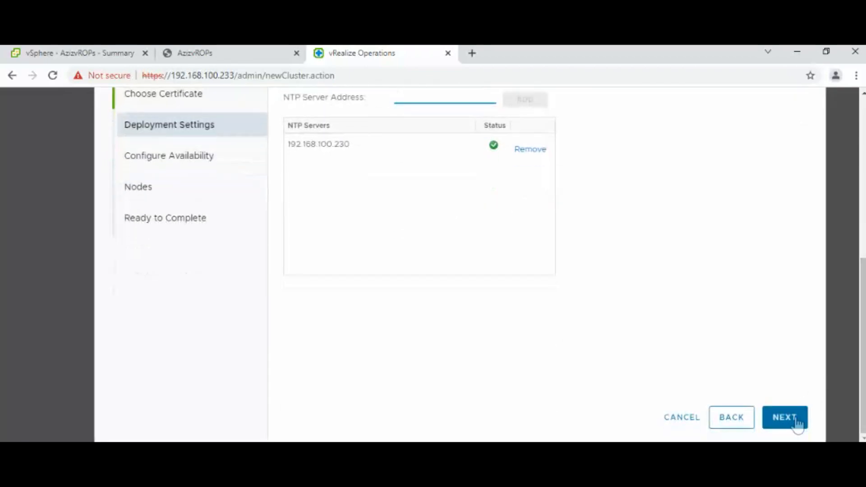
- Leave Availability Mode off and add no extra nodes, advancing to Ready to Complete
{"action": "left_click", "coordinate": [795, 423]}
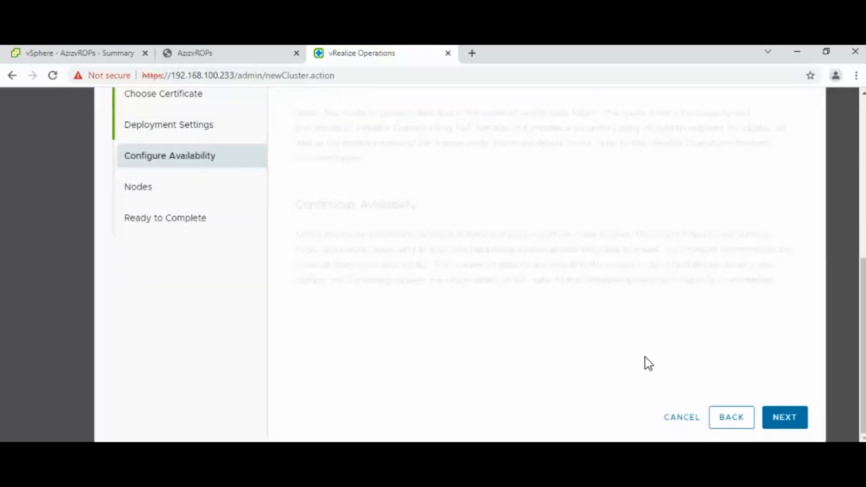
{"action": "left_click_drag", "start_coordinate": [861, 363], "coordinate": [855, 287]}
{"action": "scroll", "coordinate": [851, 288], "scroll_direction": "down", "scroll_amount": 4}
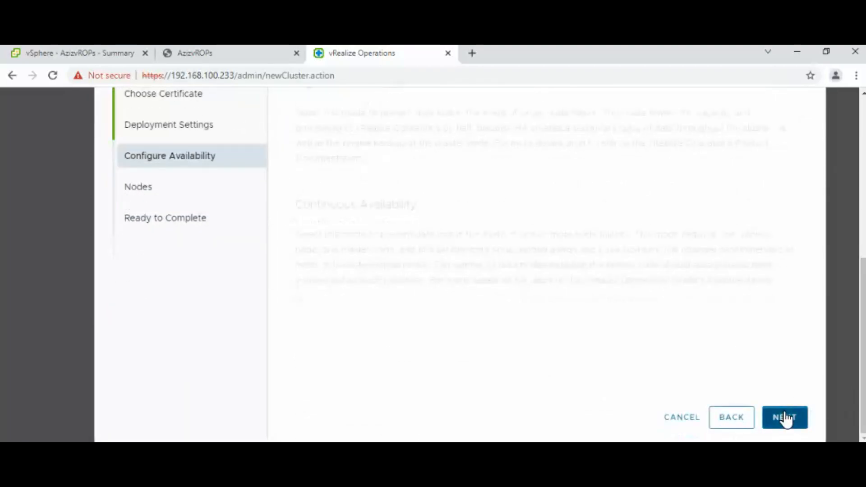
{"action": "left_click", "coordinate": [785, 419]}
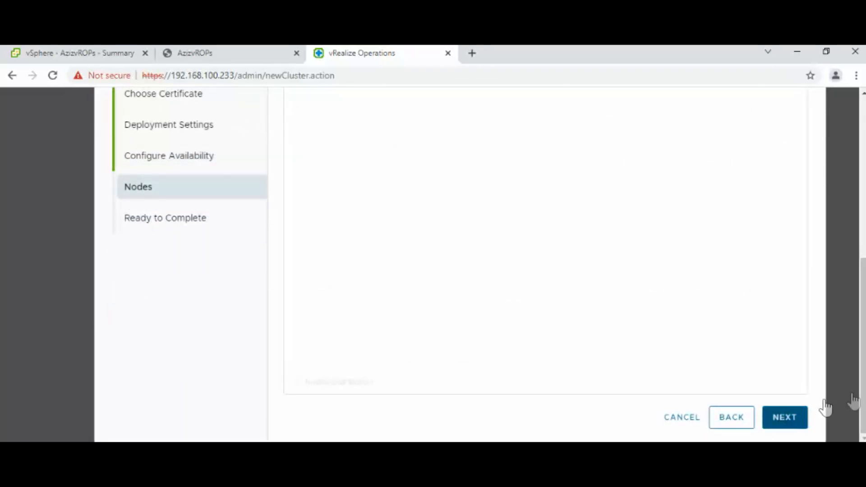
{"action": "left_click_drag", "start_coordinate": [861, 401], "coordinate": [861, 377]}
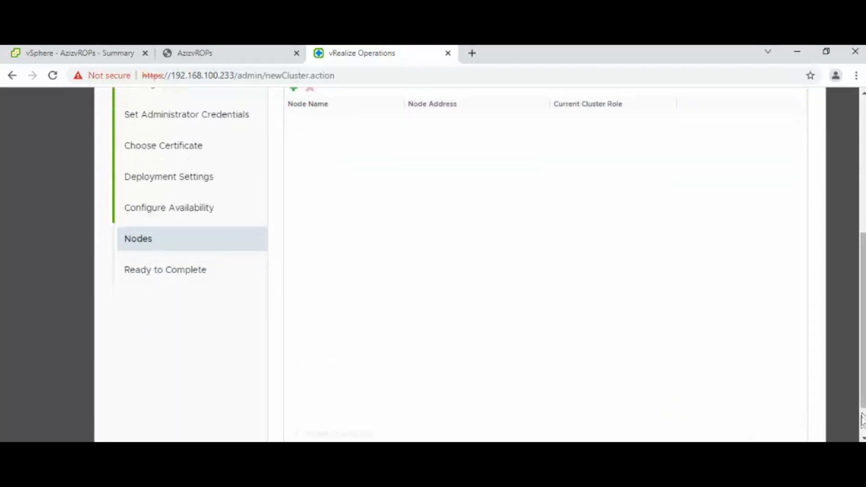
{"action": "left_click_drag", "start_coordinate": [862, 419], "coordinate": [861, 430]}
{"action": "left_click", "coordinate": [791, 426]}
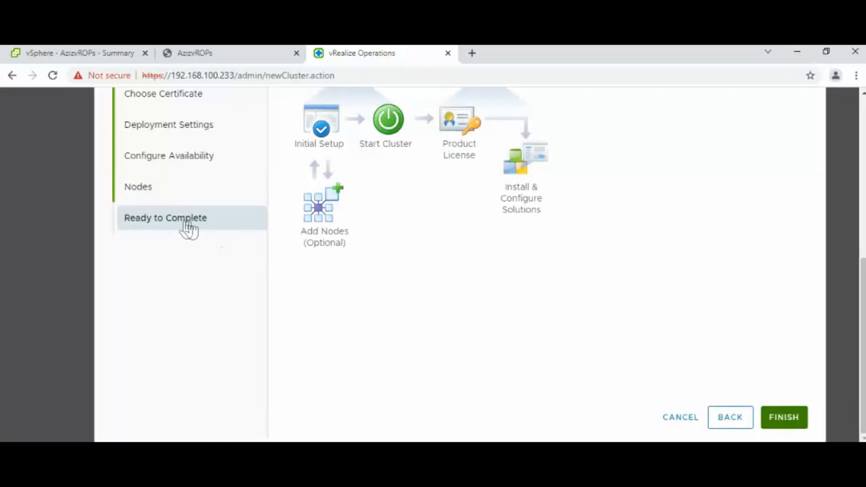
- Finish the setup so System Status lists the master node as Not running and Offline
{"action": "left_click", "coordinate": [782, 423]}
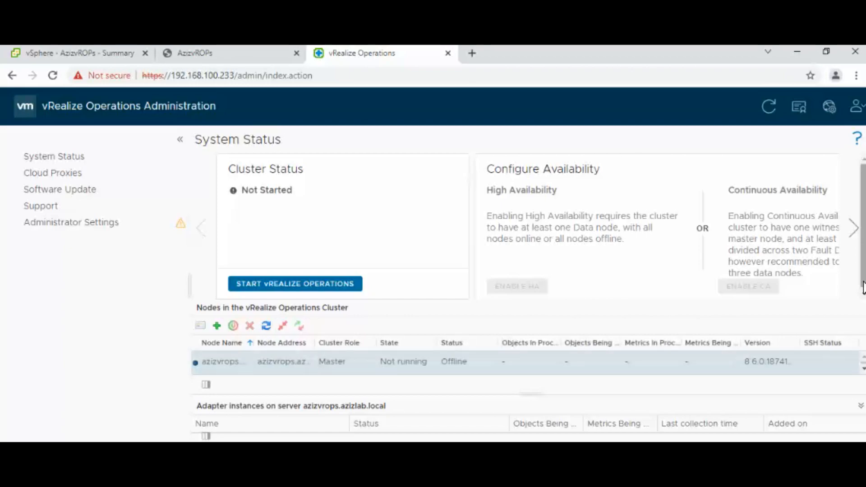
- Refresh the System Status until the cluster reads Online, master node running 29 objects
{"action": "left_click", "coordinate": [768, 111]}
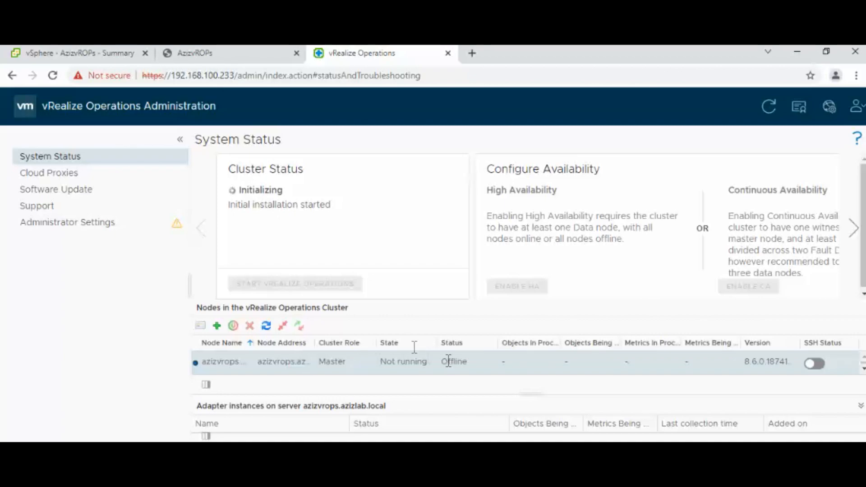
{"action": "left_click_drag", "start_coordinate": [263, 75], "coordinate": [169, 76]}
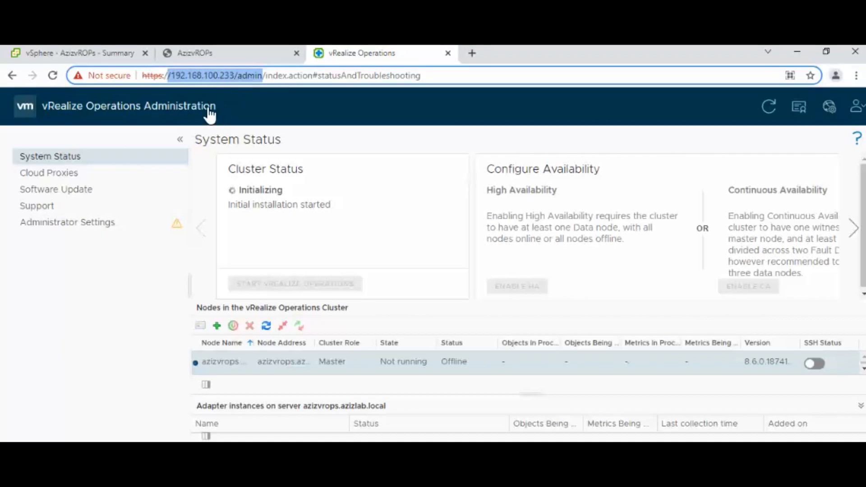
{"action": "left_click", "coordinate": [205, 283]}
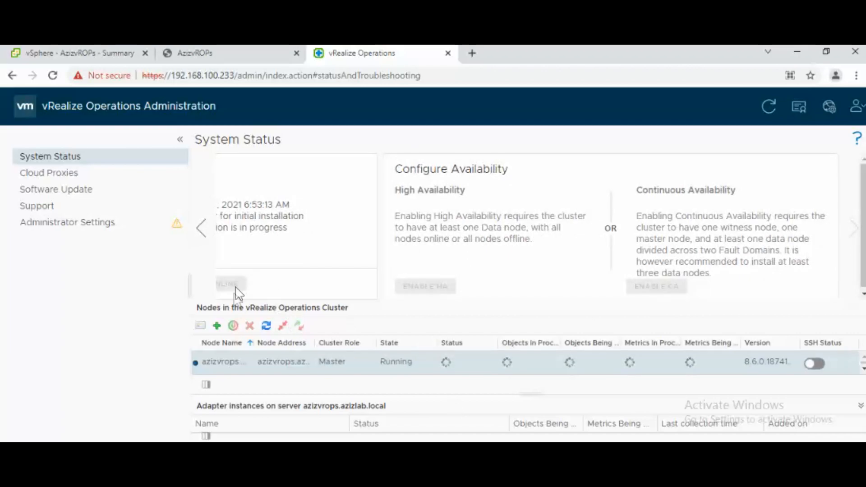
{"action": "left_click", "coordinate": [207, 239]}
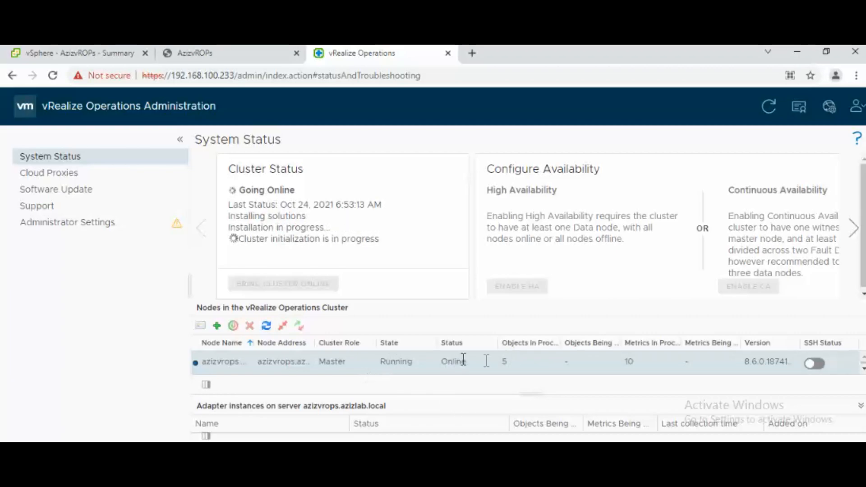
{"action": "double_click", "coordinate": [504, 361]}
{"action": "left_click", "coordinate": [764, 109]}
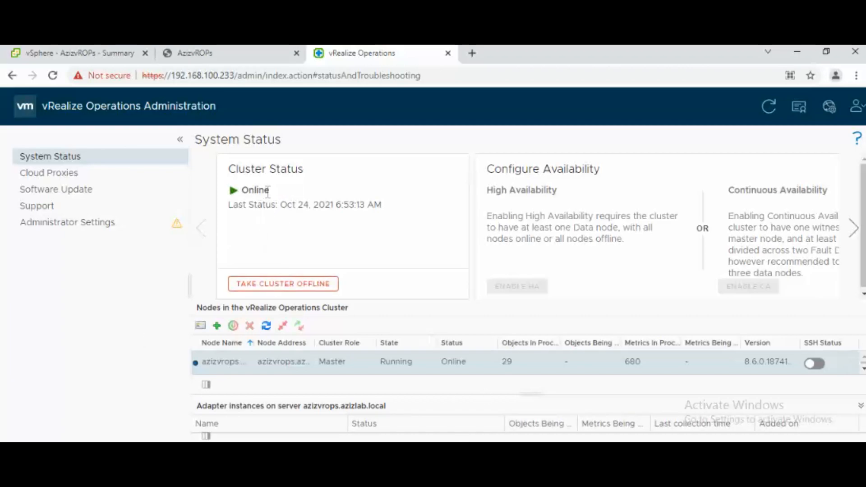
{"action": "left_click_drag", "start_coordinate": [271, 212], "coordinate": [275, 213]}
{"action": "left_click", "coordinate": [767, 110]}
{"action": "left_click_drag", "start_coordinate": [235, 76], "coordinate": [141, 75]}
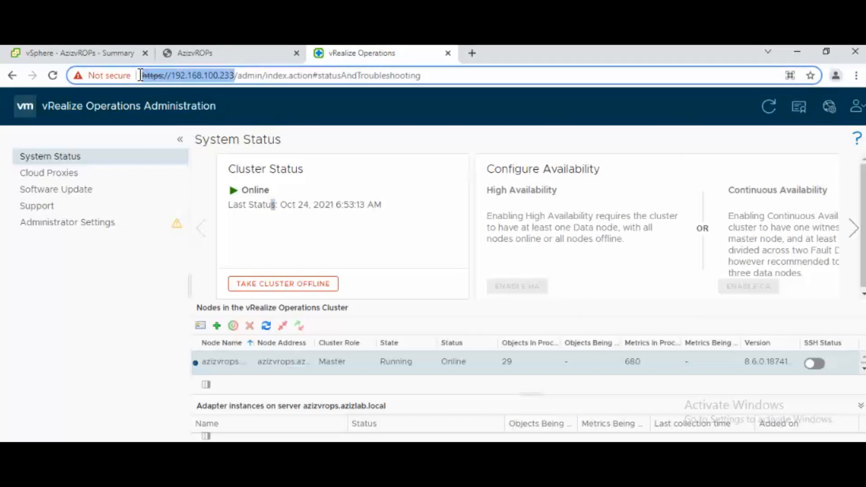
- Open 192.168.100.233 in a new tab and log in as admin with its password
{"action": "type", "text": "c"}
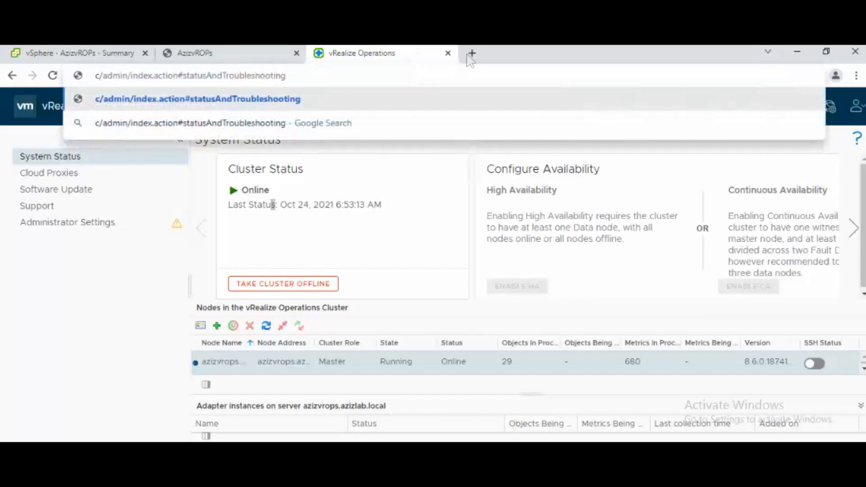
{"action": "left_click", "coordinate": [470, 54]}
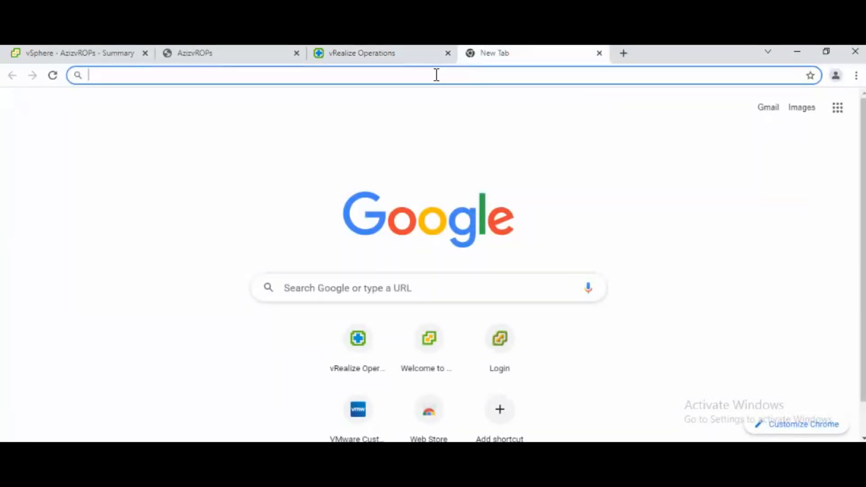
{"action": "type", "text": "192"}
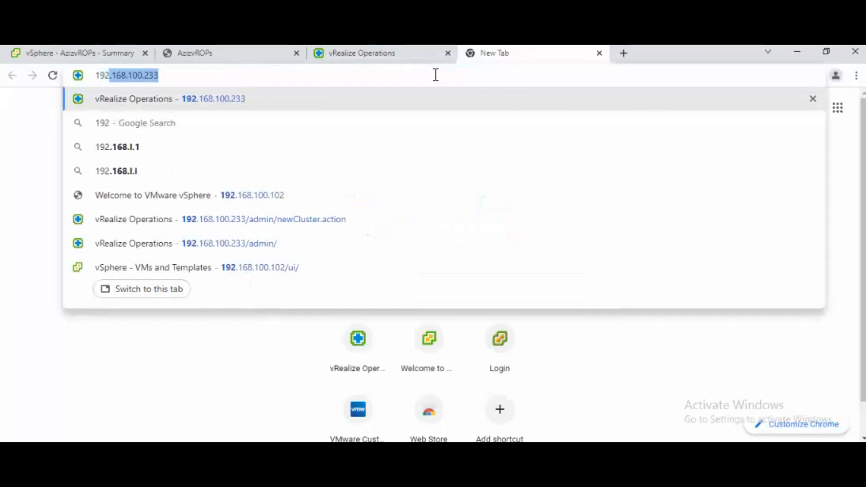
{"action": "key", "text": "Return"}
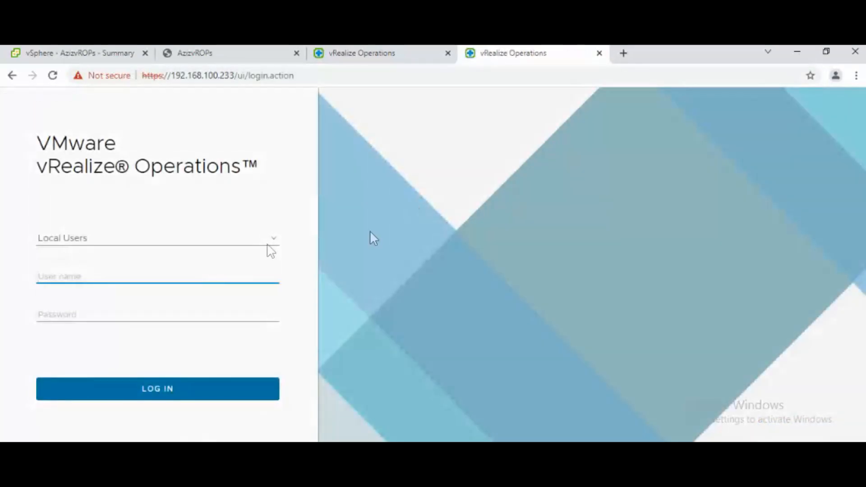
{"action": "left_click", "coordinate": [108, 277]}
{"action": "type", "text": "admin"}
{"action": "key", "text": "Tab"}
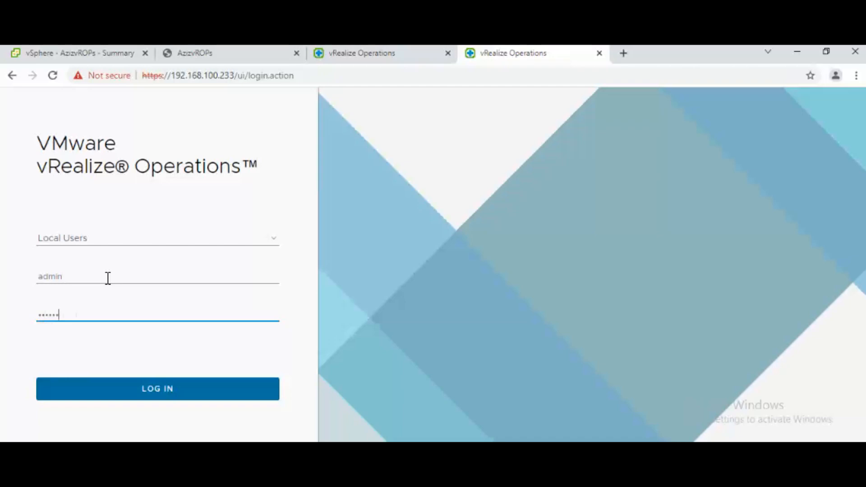
{"action": "key", "text": "Return"}
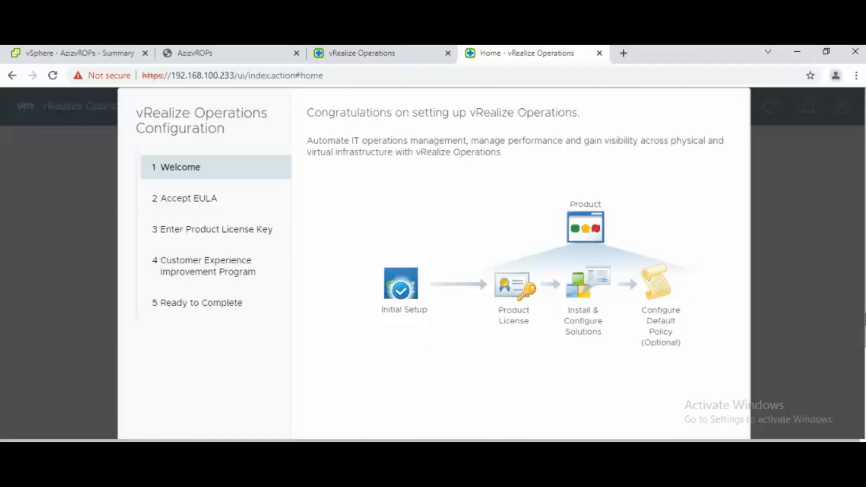
- Accept the EULA in the Configuration wizard
{"action": "scroll", "coordinate": [861, 363], "scroll_direction": "down", "scroll_amount": 3}
{"action": "scroll", "coordinate": [856, 405], "scroll_direction": "down", "scroll_amount": 1}
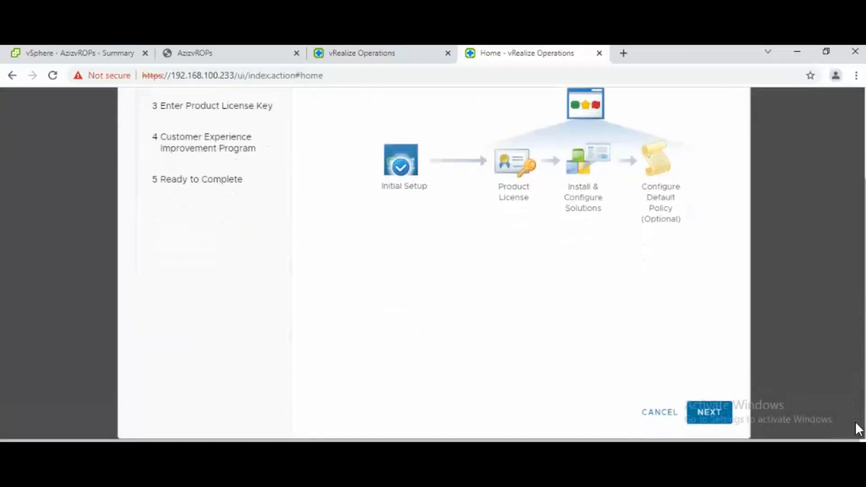
{"action": "left_click", "coordinate": [711, 412]}
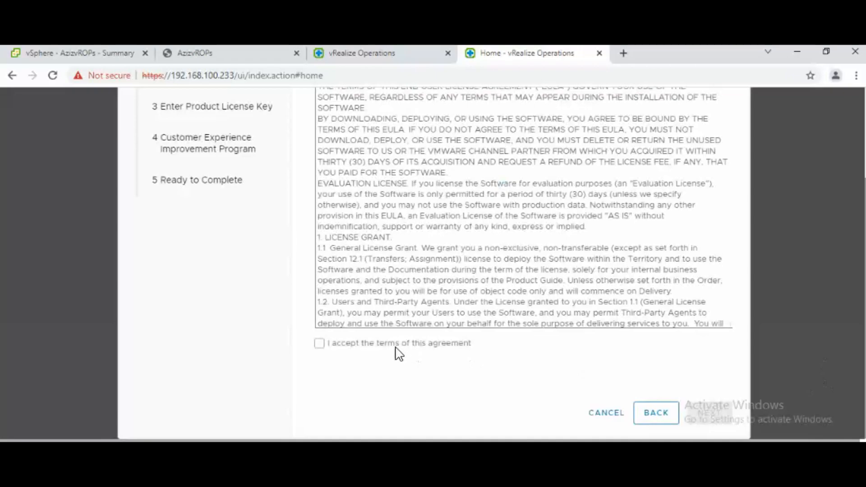
{"action": "left_click_drag", "start_coordinate": [397, 351], "coordinate": [402, 356]}
{"action": "left_click", "coordinate": [320, 343]}
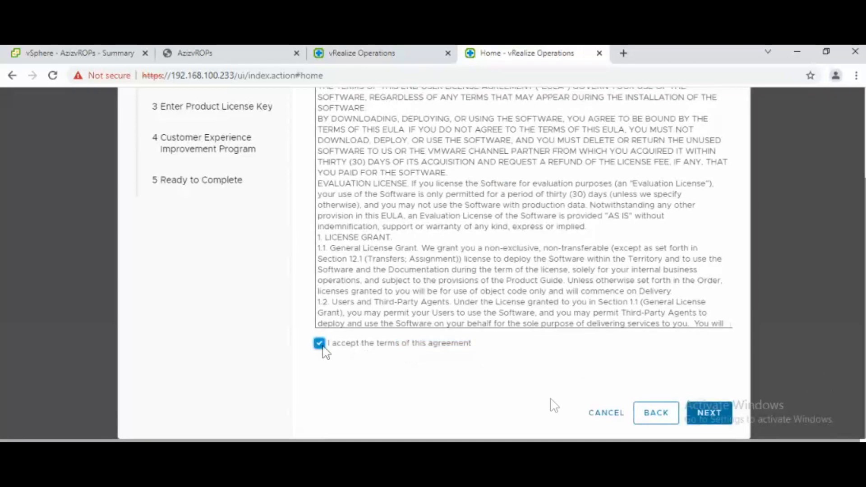
{"action": "left_click", "coordinate": [718, 415]}
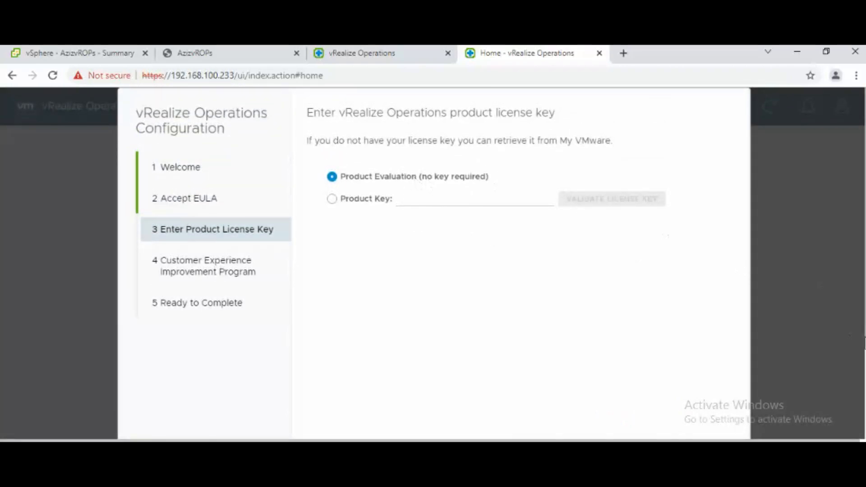
- Keep the Product Evaluation licence, decline CEIP, and finish the wizard
{"action": "scroll", "coordinate": [718, 406], "scroll_direction": "down", "scroll_amount": 3}
{"action": "left_click", "coordinate": [717, 431]}
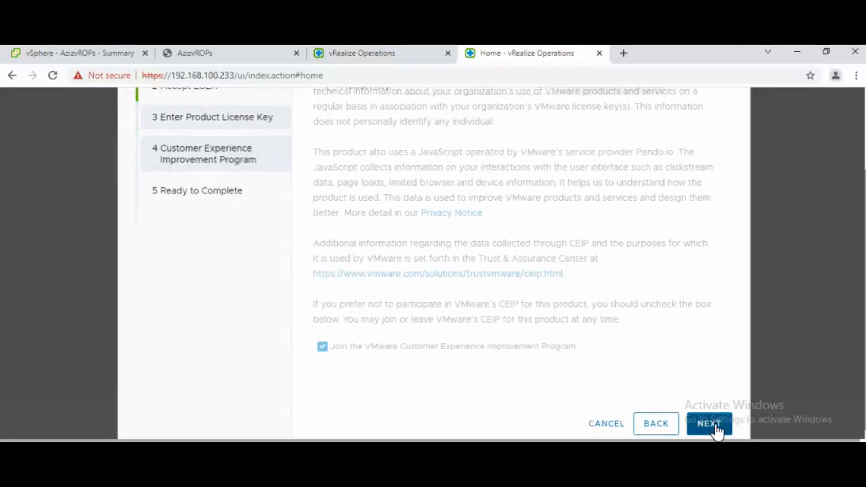
{"action": "left_click", "coordinate": [403, 349]}
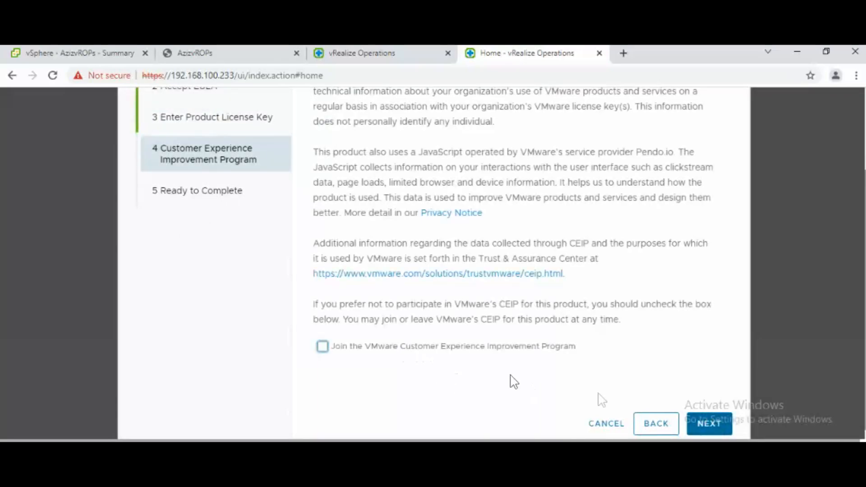
{"action": "left_click", "coordinate": [706, 423]}
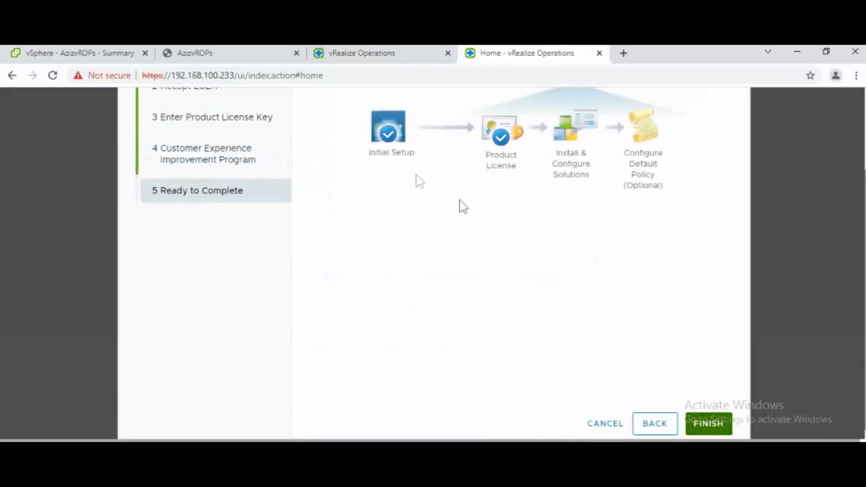
{"action": "left_click", "coordinate": [698, 426]}
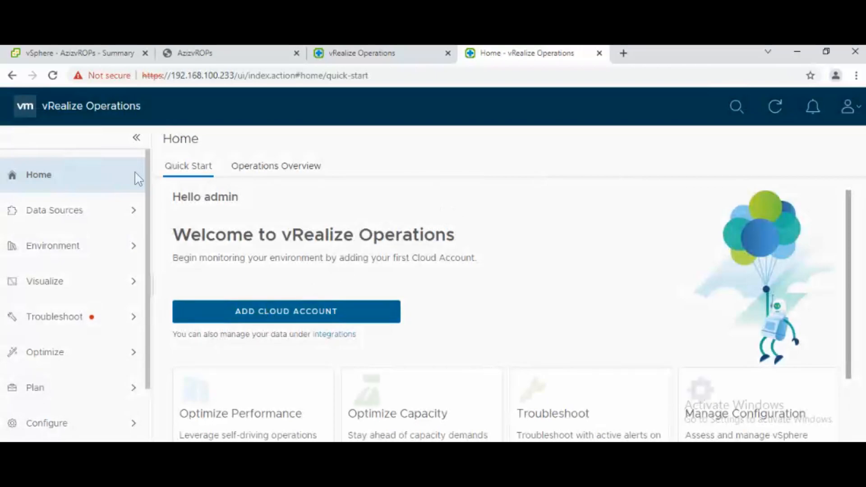
- Zoom the browser page out to 80%
{"action": "left_click", "coordinate": [856, 76]}
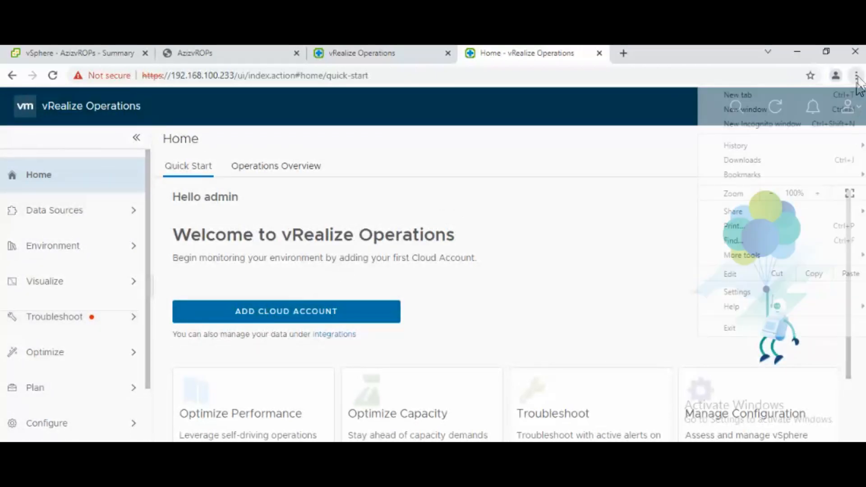
{"action": "left_click", "coordinate": [771, 193]}
{"action": "left_click", "coordinate": [771, 193]}
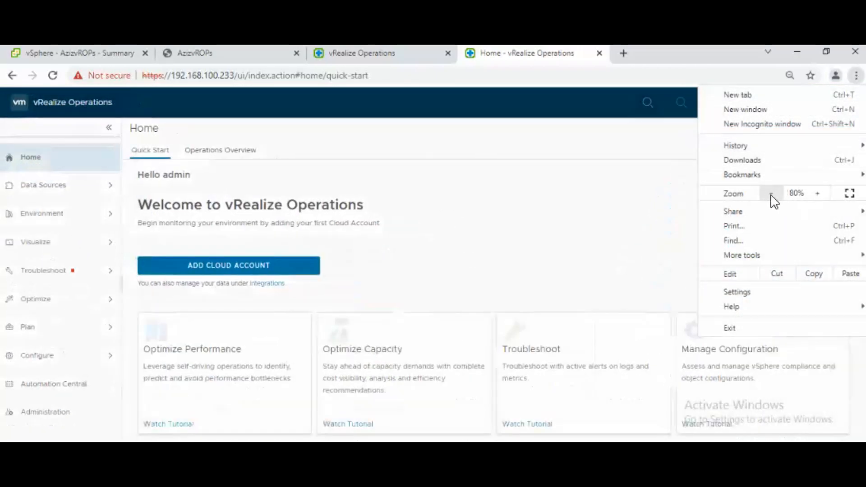
{"action": "left_click", "coordinate": [548, 188]}
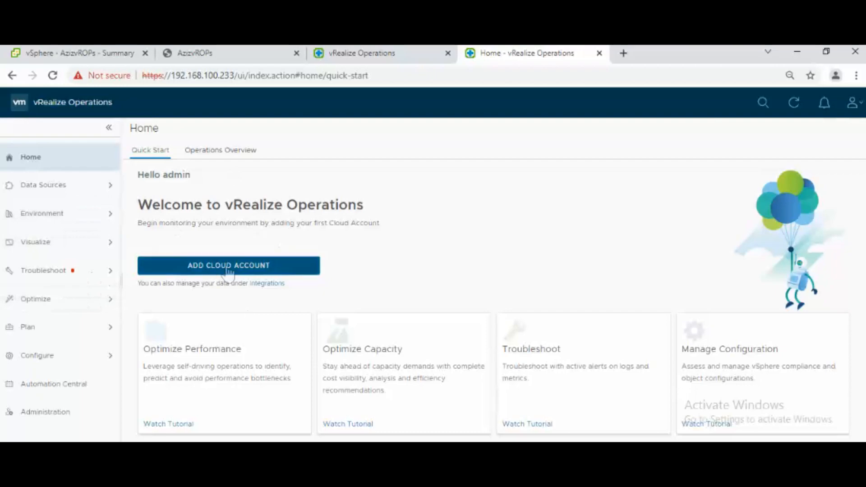
- Look over Data Sources > Integrations and Administration, then return Home
{"action": "left_click", "coordinate": [54, 193]}
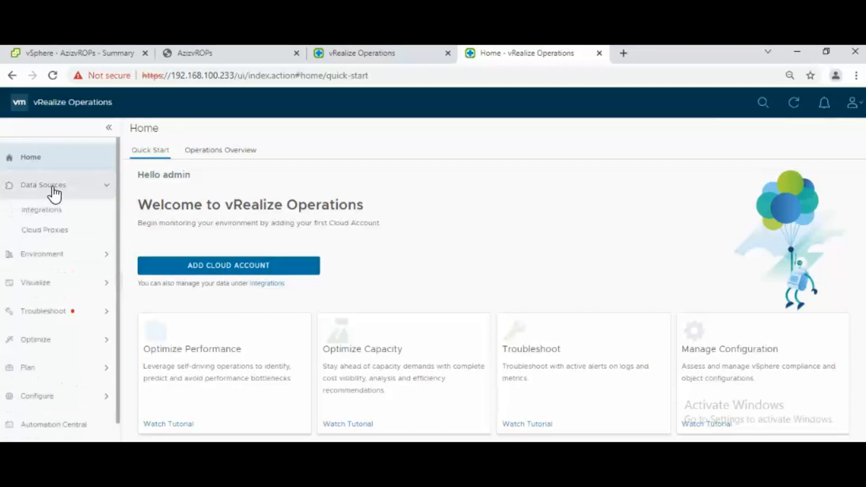
{"action": "left_click", "coordinate": [52, 211]}
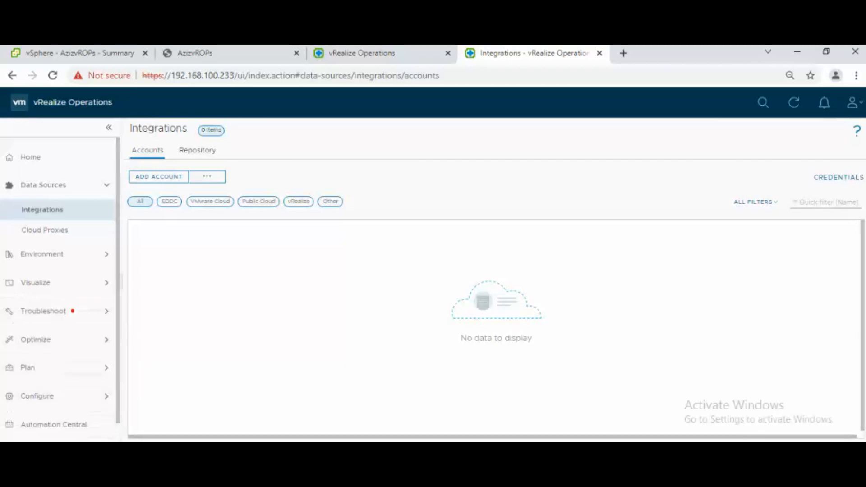
{"action": "scroll", "coordinate": [123, 343], "scroll_direction": "down", "scroll_amount": 1}
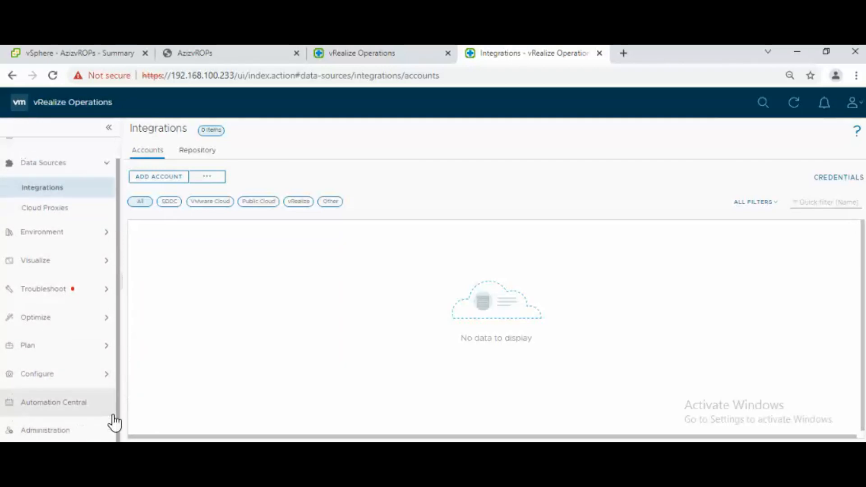
{"action": "left_click", "coordinate": [72, 429]}
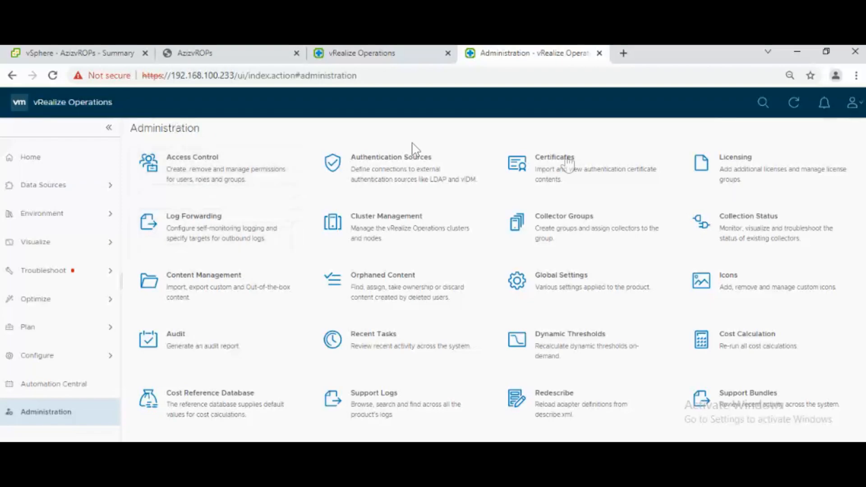
{"action": "left_click", "coordinate": [44, 166]}
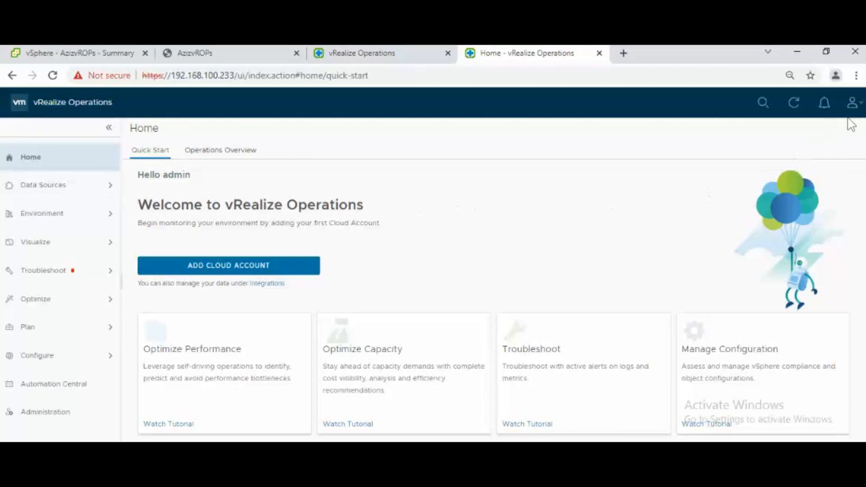
- Check the About box showing version 8.6.0 (18741589), then close it
{"action": "left_click", "coordinate": [851, 105]}
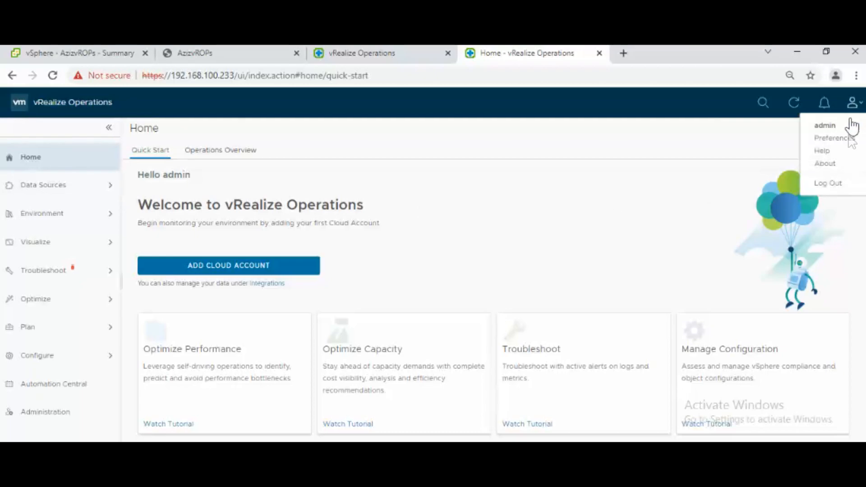
{"action": "left_click", "coordinate": [824, 110]}
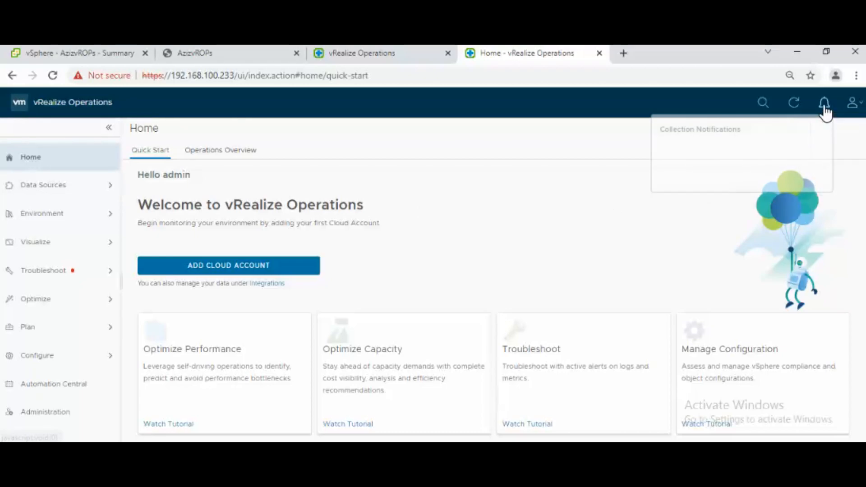
{"action": "left_click", "coordinate": [851, 109]}
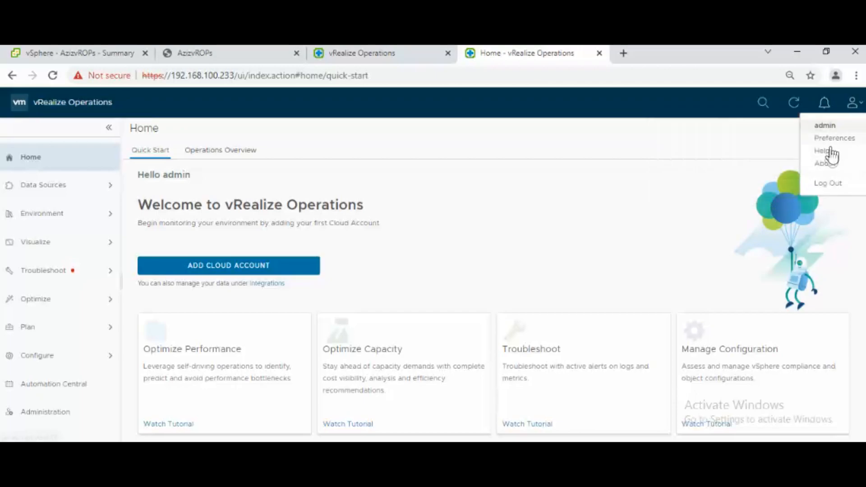
{"action": "left_click", "coordinate": [824, 163]}
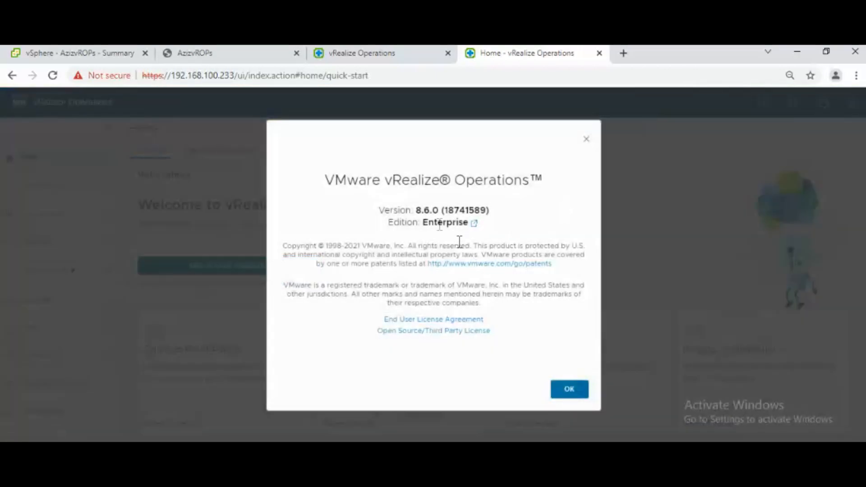
{"action": "left_click_drag", "start_coordinate": [490, 210], "coordinate": [411, 211]}
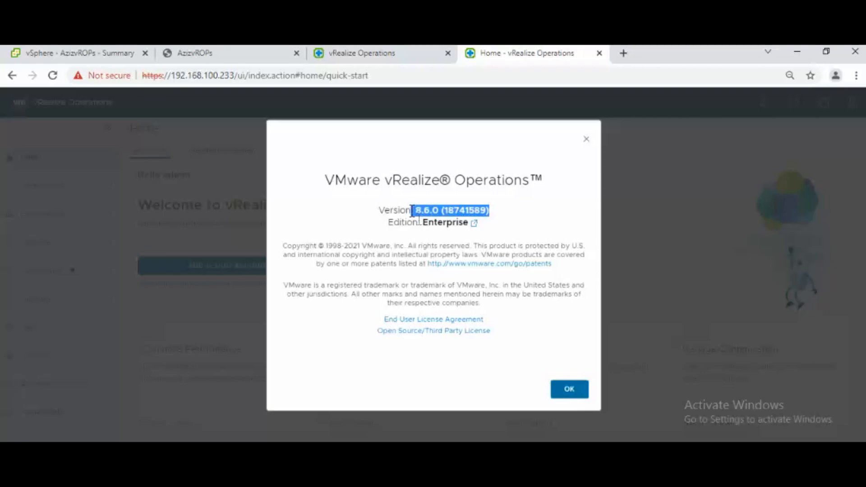
{"action": "left_click", "coordinate": [564, 391]}
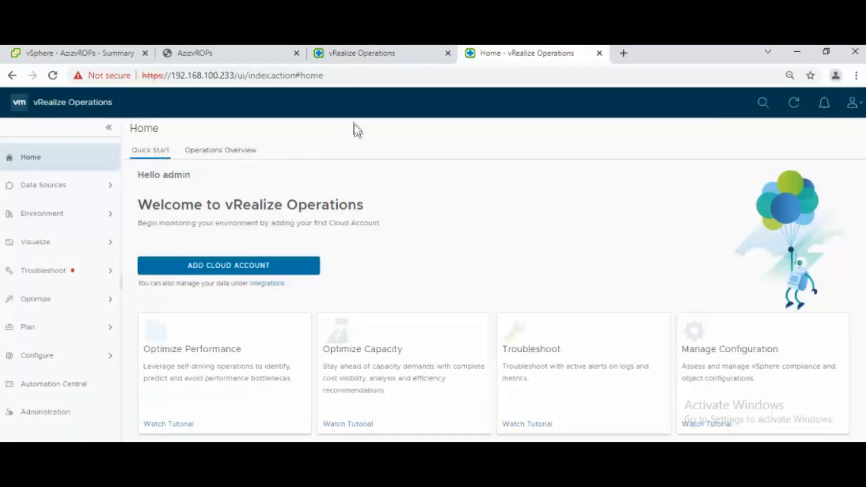
{"action": "left_click", "coordinate": [363, 57]}
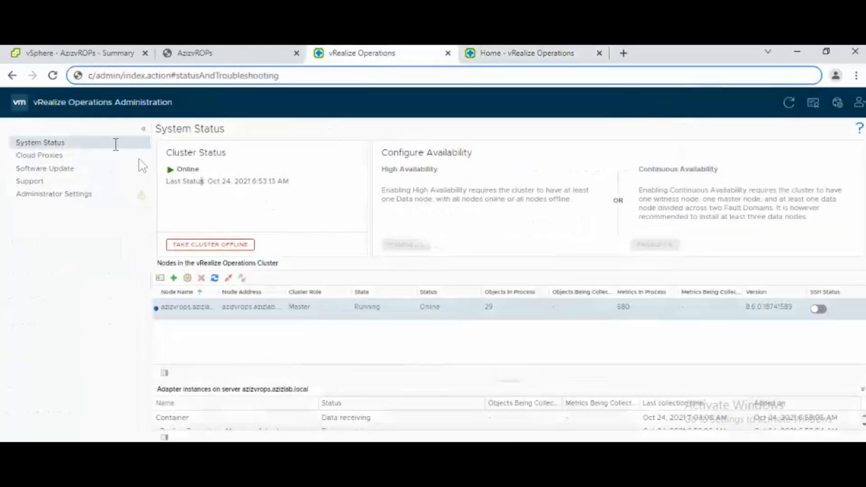
{"action": "left_click", "coordinate": [113, 226]}
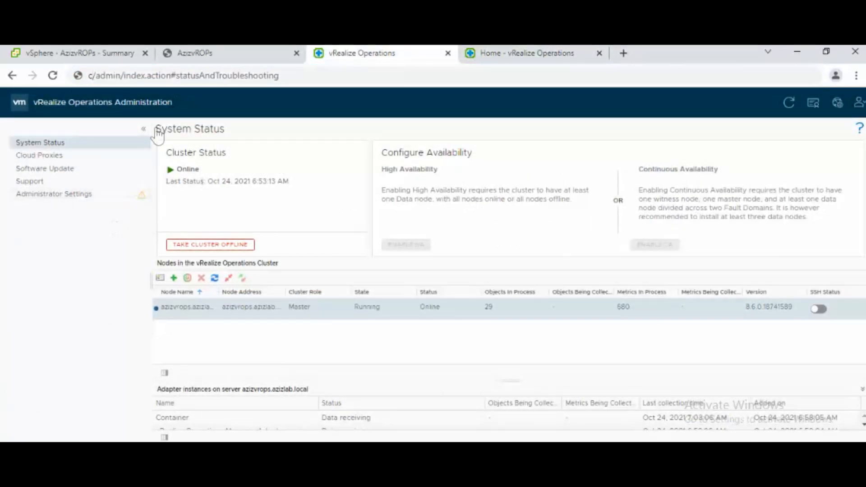
{"action": "left_click", "coordinate": [307, 74]}
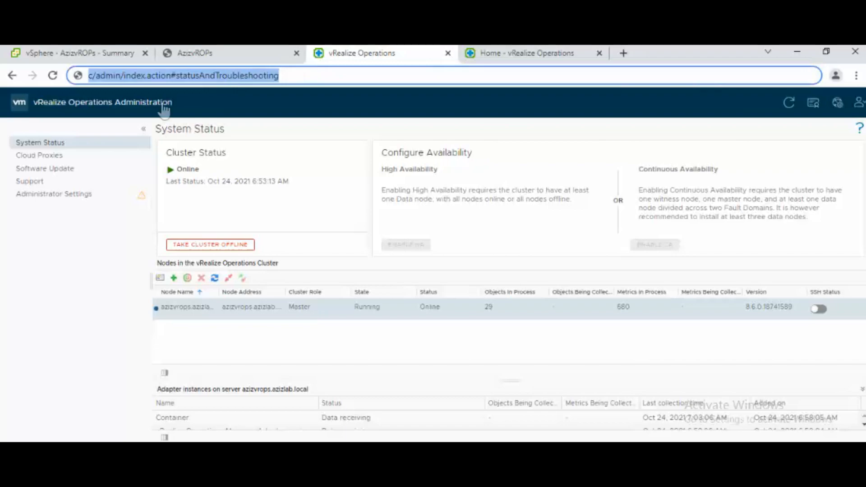
{"action": "left_click", "coordinate": [116, 103]}
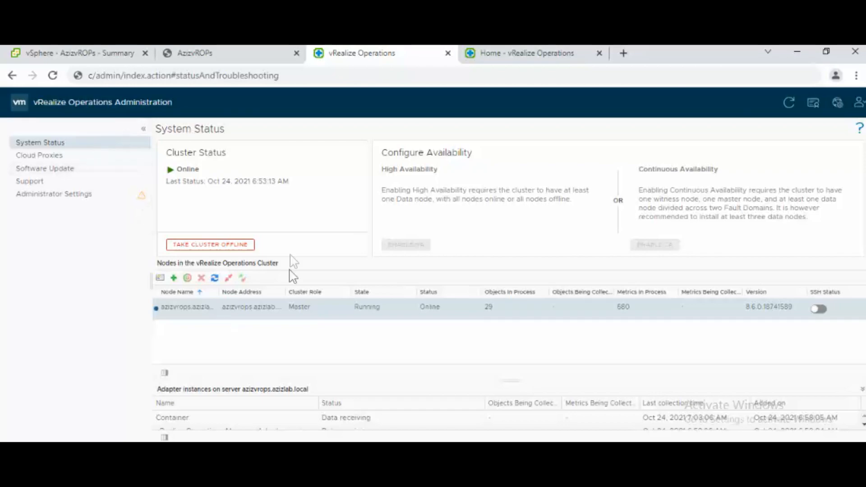
{"action": "left_click", "coordinate": [495, 59]}
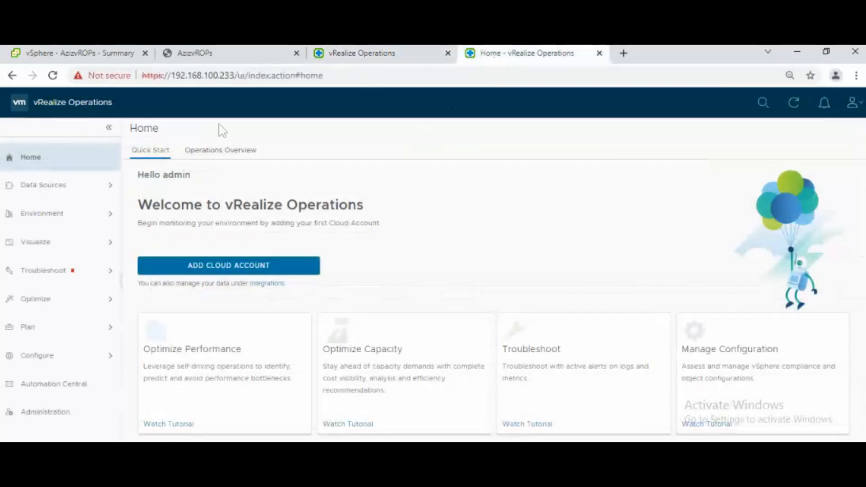